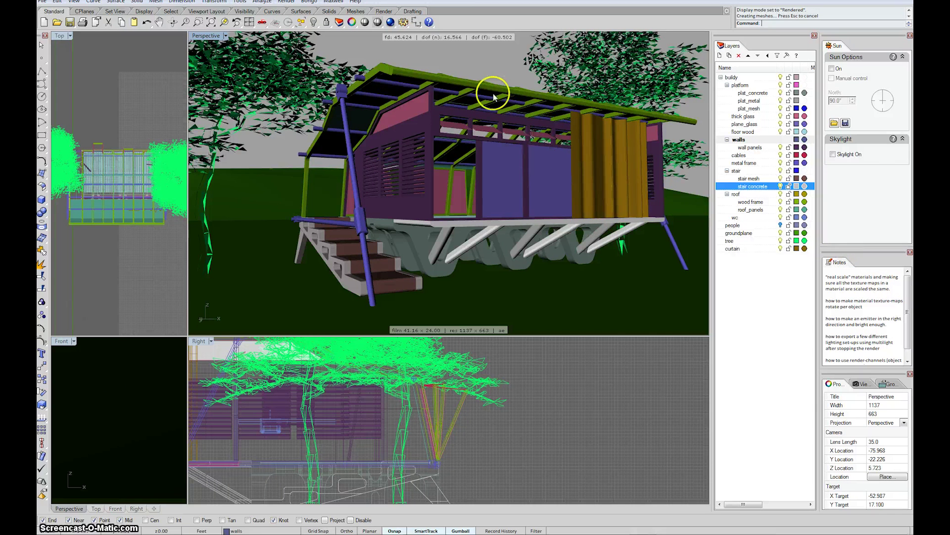
Zoom in on the house and select the louvered wall panel beside the stairs.
right_drag(482, 87, 477, 95)
right_drag(420, 154, 442, 145)
scroll(426, 155, up, 4)
click(480, 142)
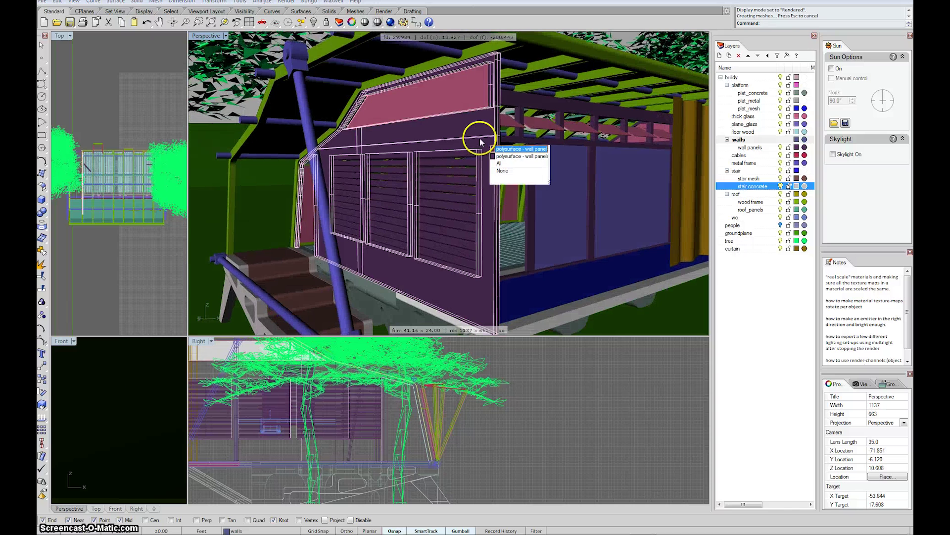
key(Escape)
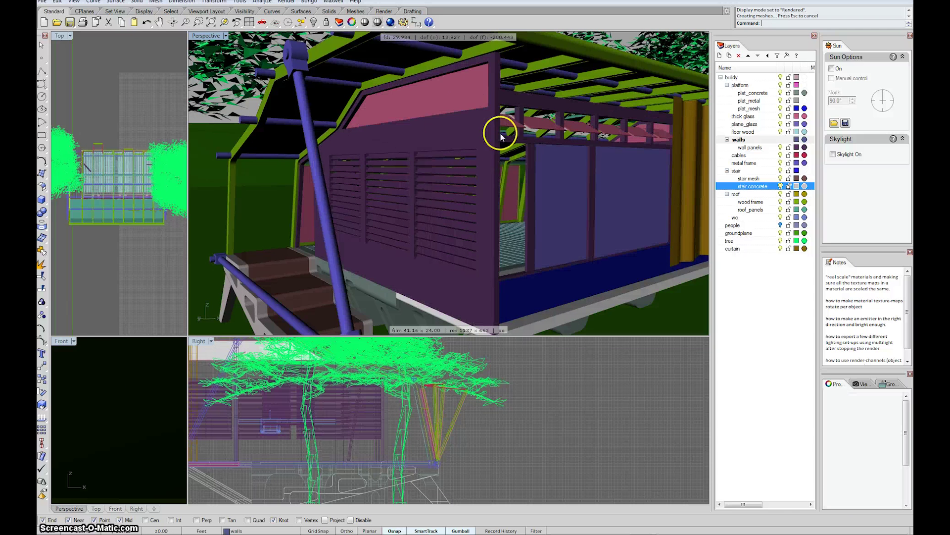
click(382, 176)
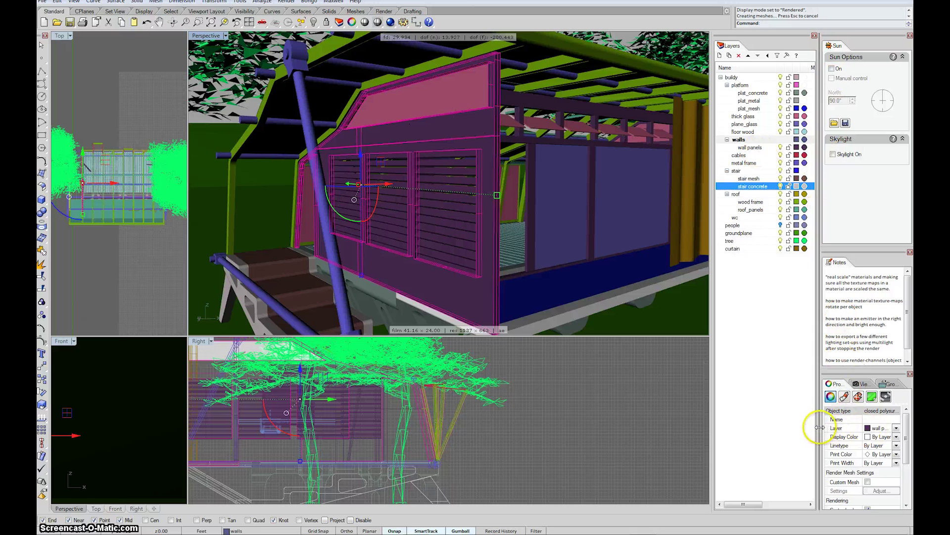
Widen the side panels and confirm the panel sits on the wall panels layer.
drag(809, 426, 797, 426)
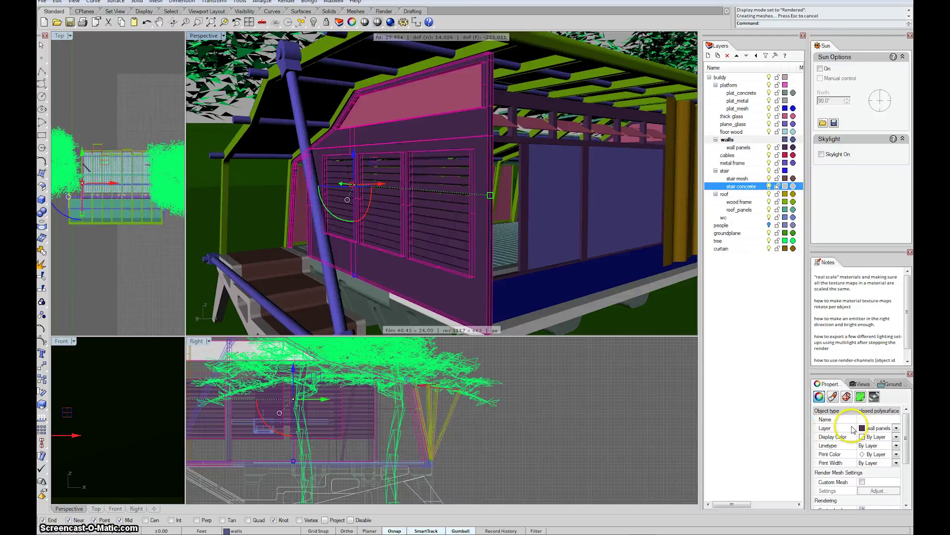
click(857, 428)
click(857, 426)
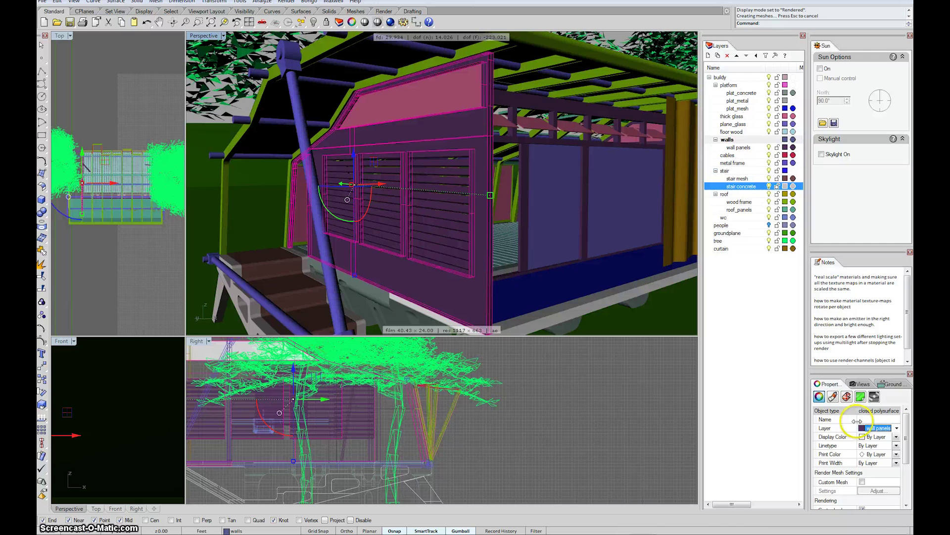
drag(857, 425, 833, 425)
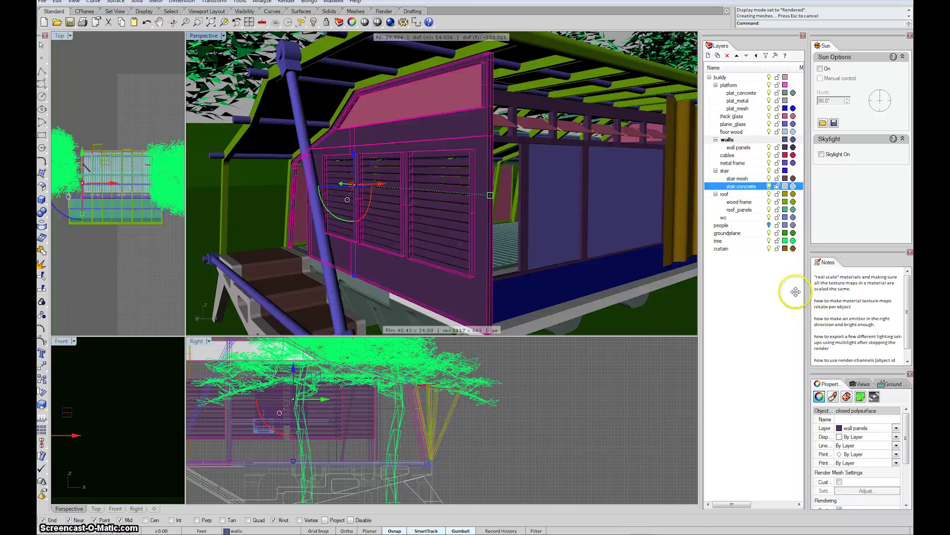
Make wall panels the current layer and open its layer material settings.
click(742, 147)
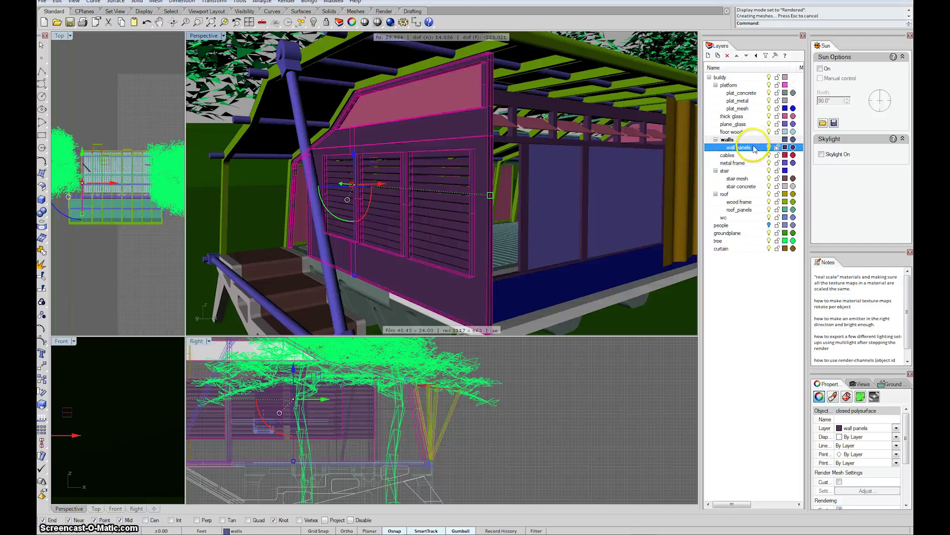
double_click(742, 148)
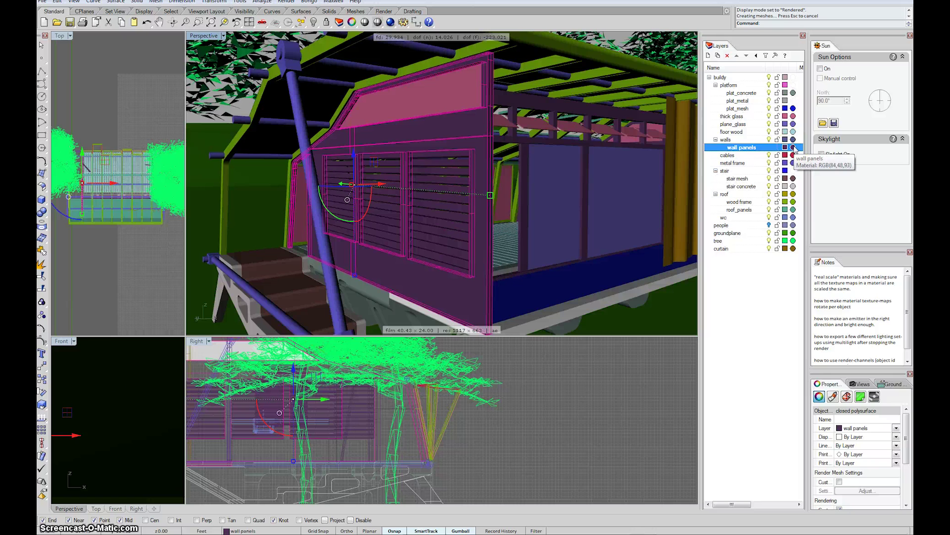
click(793, 148)
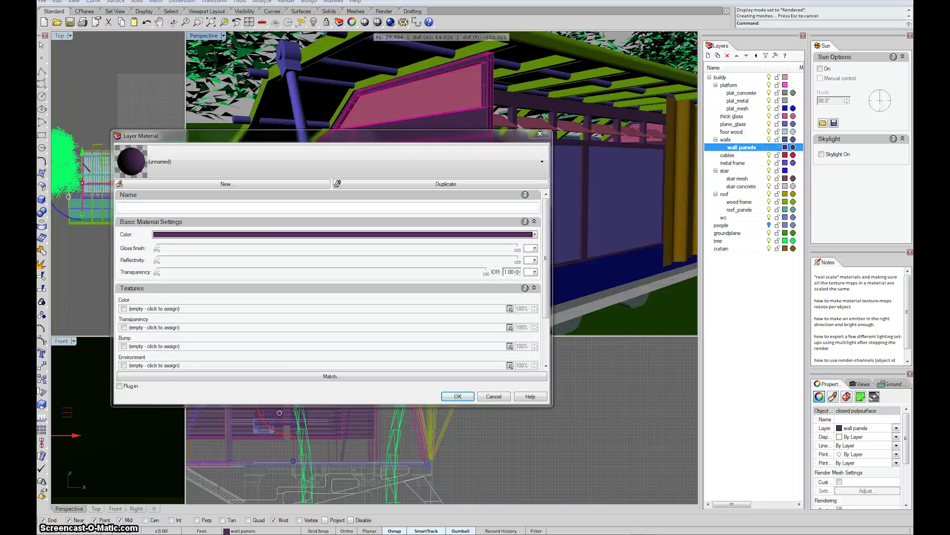
Switch the wall panels layer material to Plug-in, then open the Maxwell Scene Manager centred on screen.
click(130, 387)
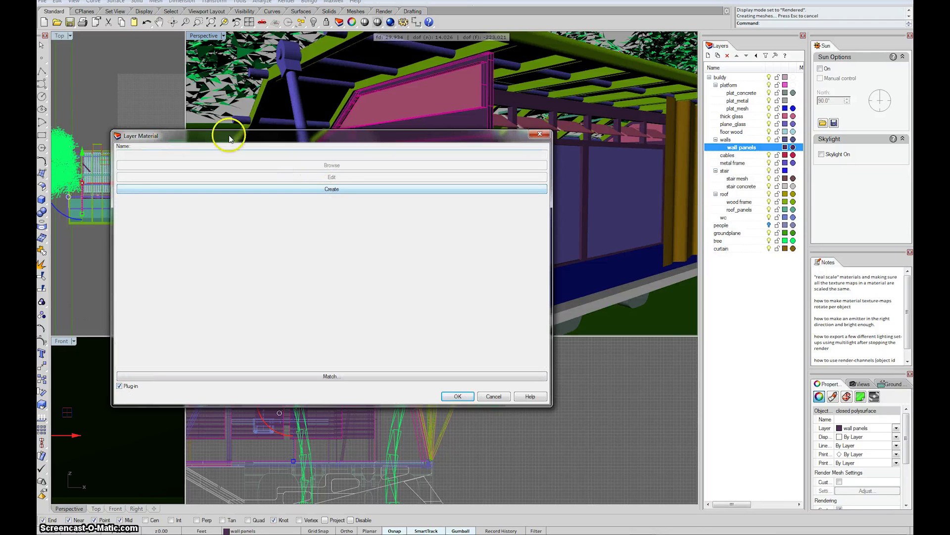
click(536, 134)
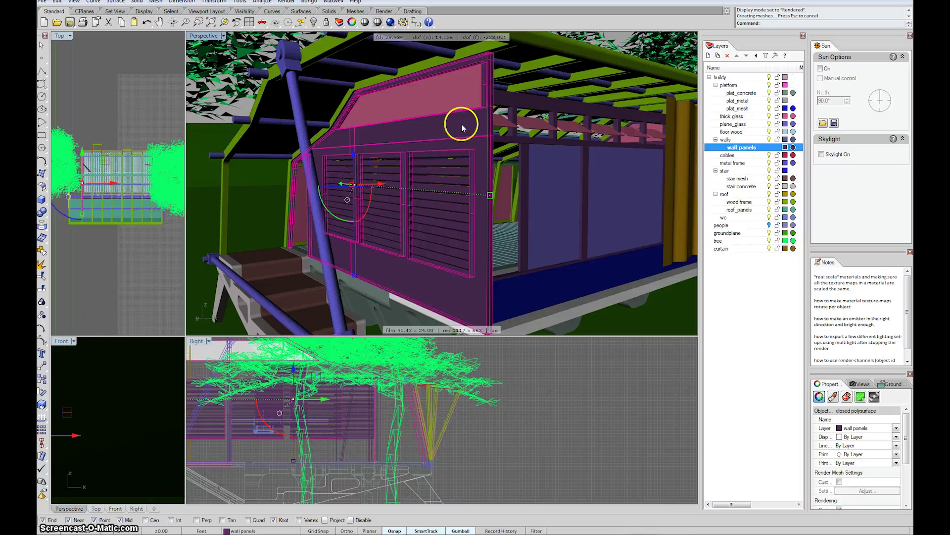
click(335, 3)
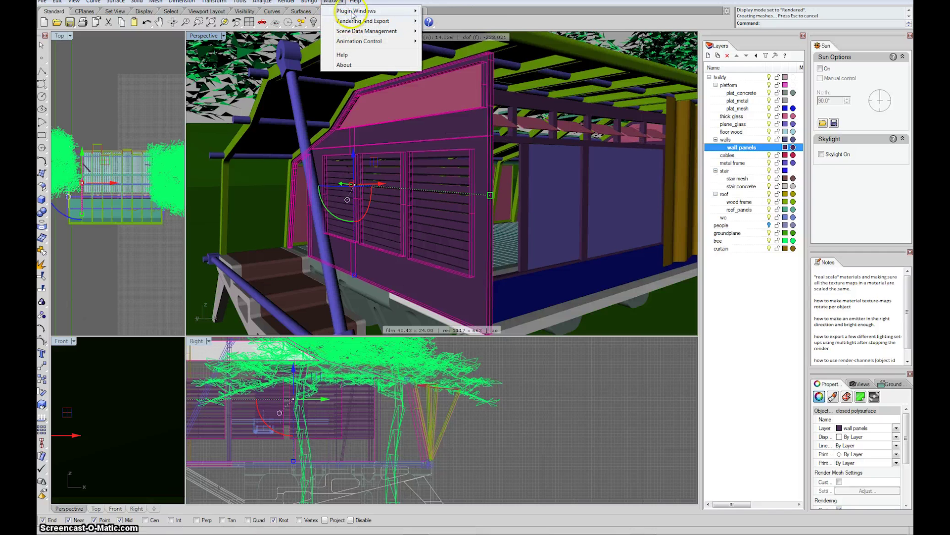
mouse_move(353, 12)
click(468, 12)
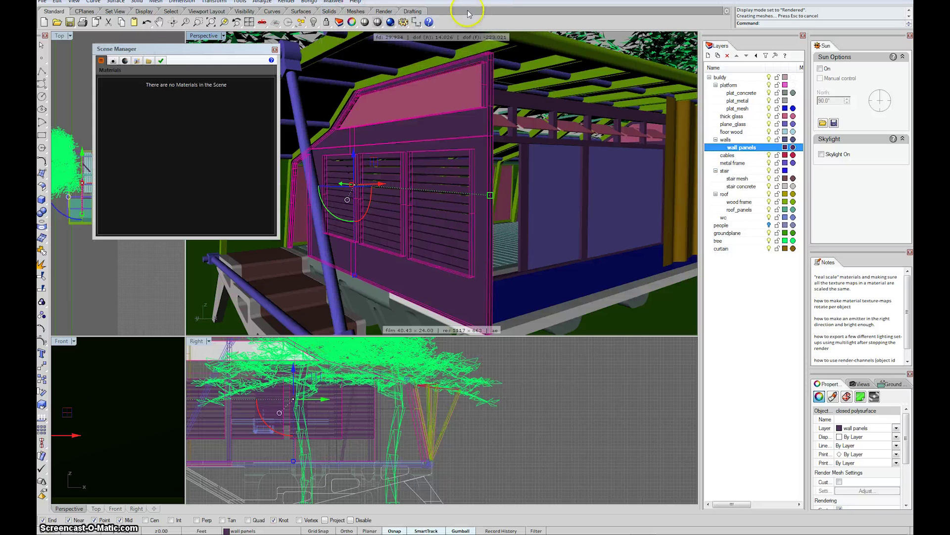
drag(152, 49, 382, 189)
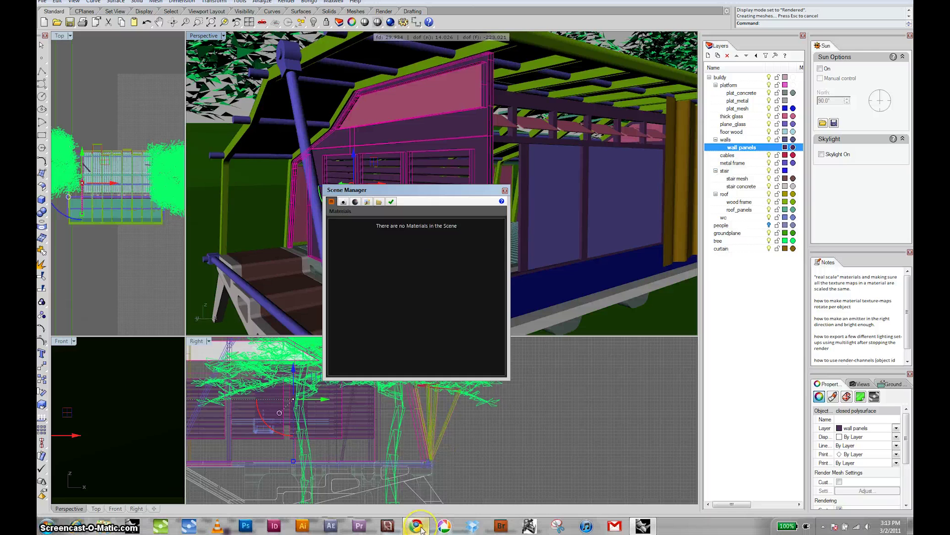
Bring Chrome forward and open the MXM materials section of Maxwell Render Resources.
mouse_move(422, 528)
click(418, 474)
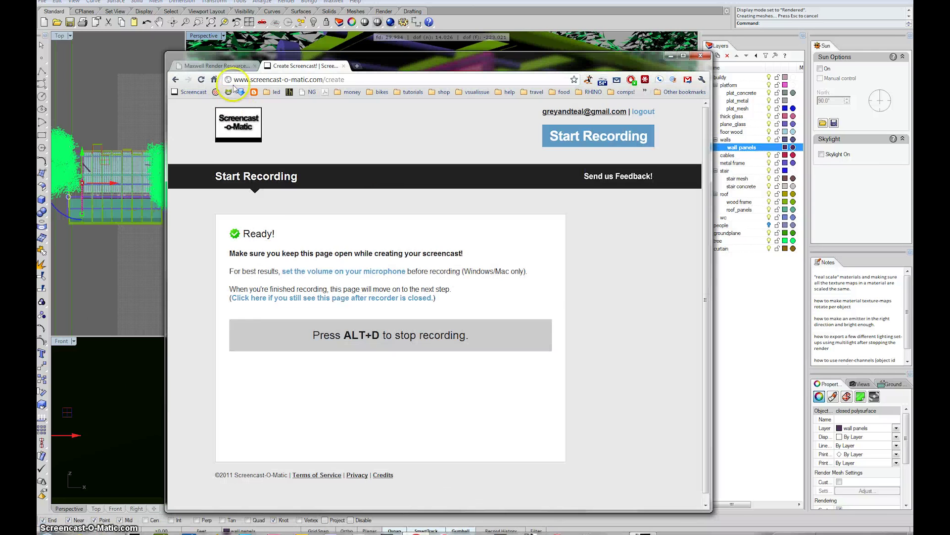
click(234, 67)
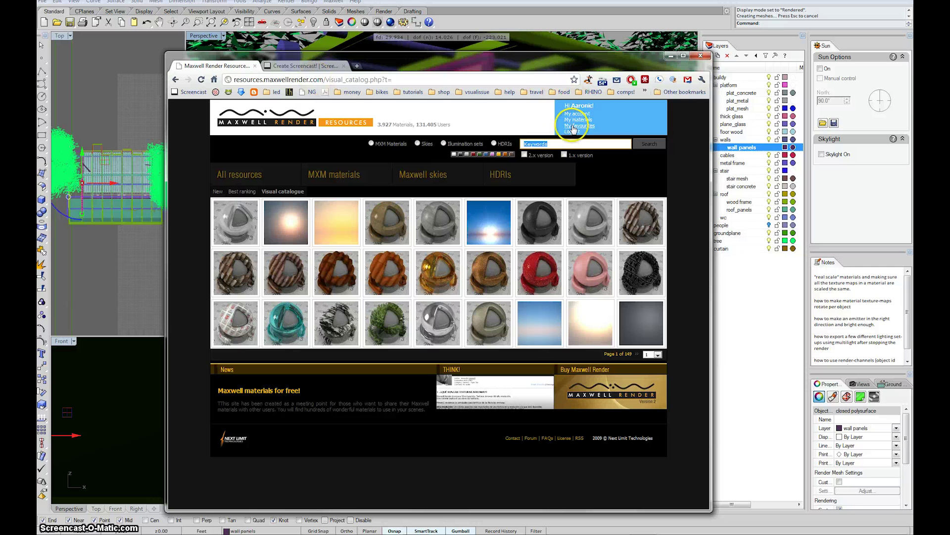
drag(573, 64, 563, 60)
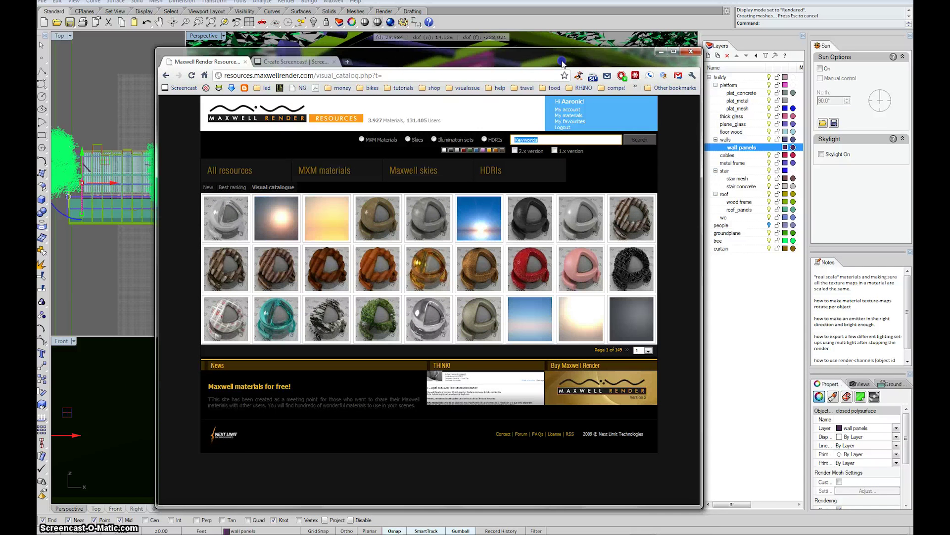
click(333, 169)
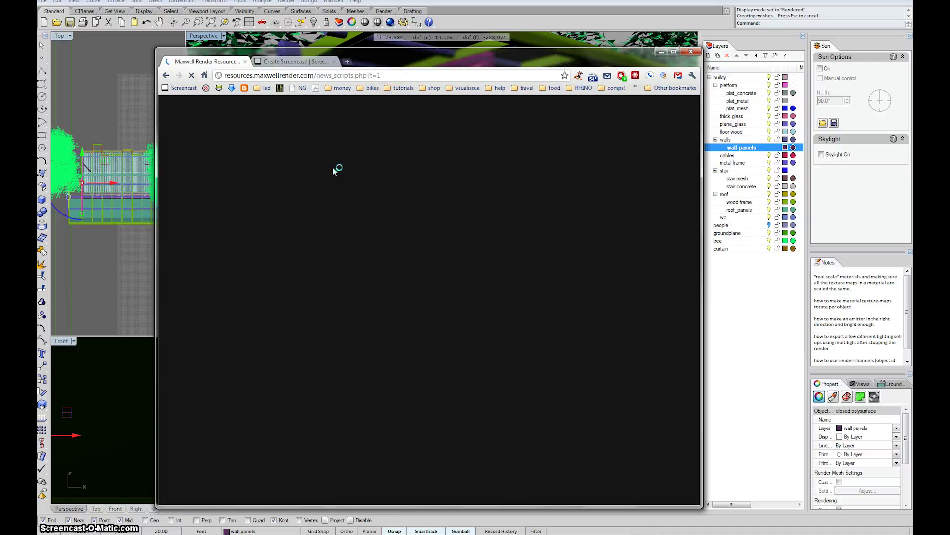
Search the materials for 'plywood' and open the knotty plywood material's details.
click(553, 139)
key(BackSpace)
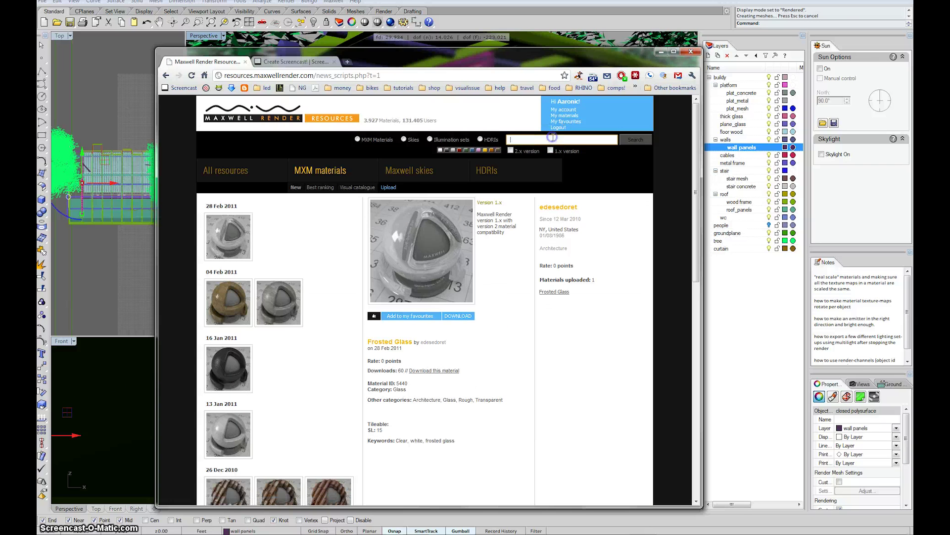
text(ply)
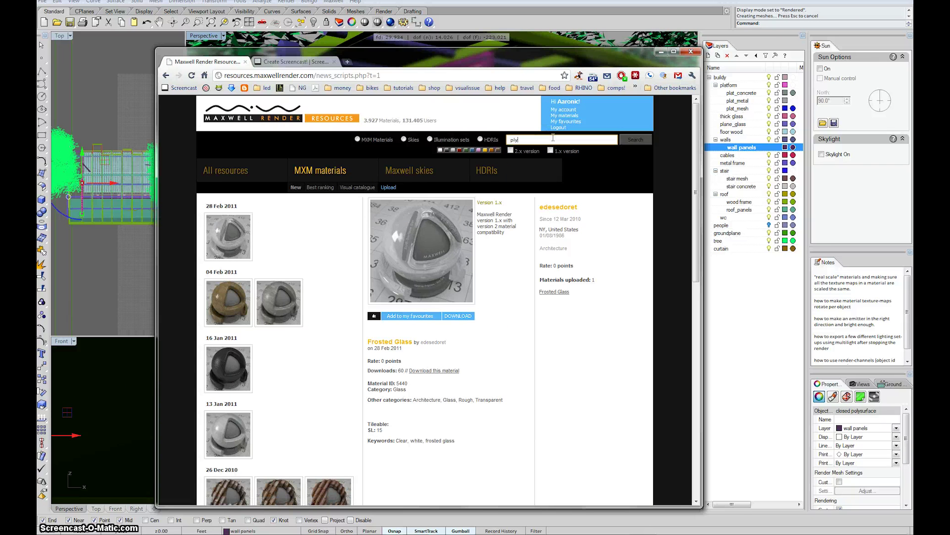
text(wood)
key(Return)
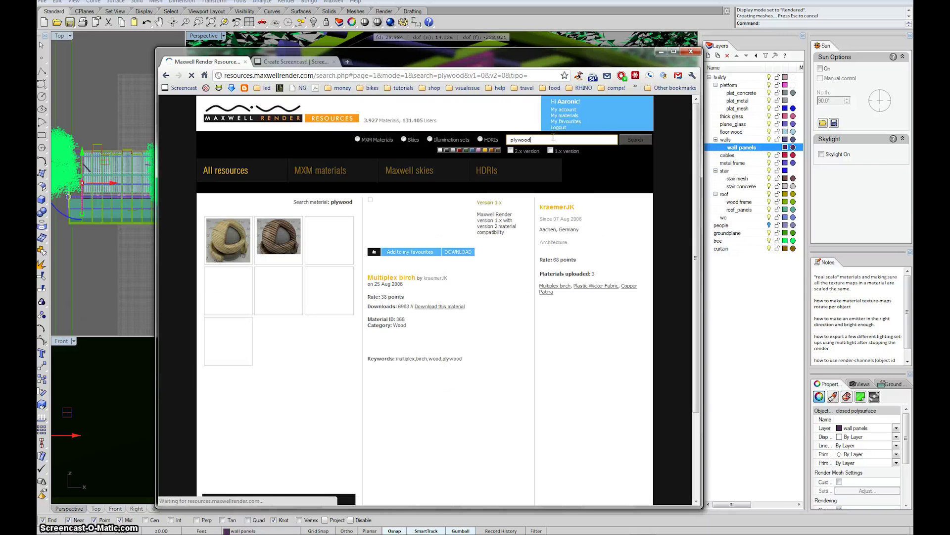
click(242, 338)
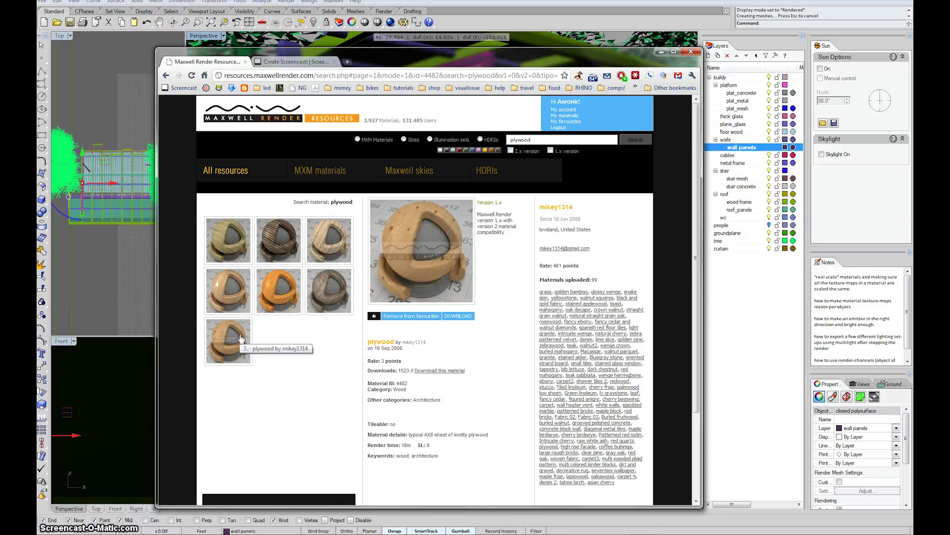
click(514, 352)
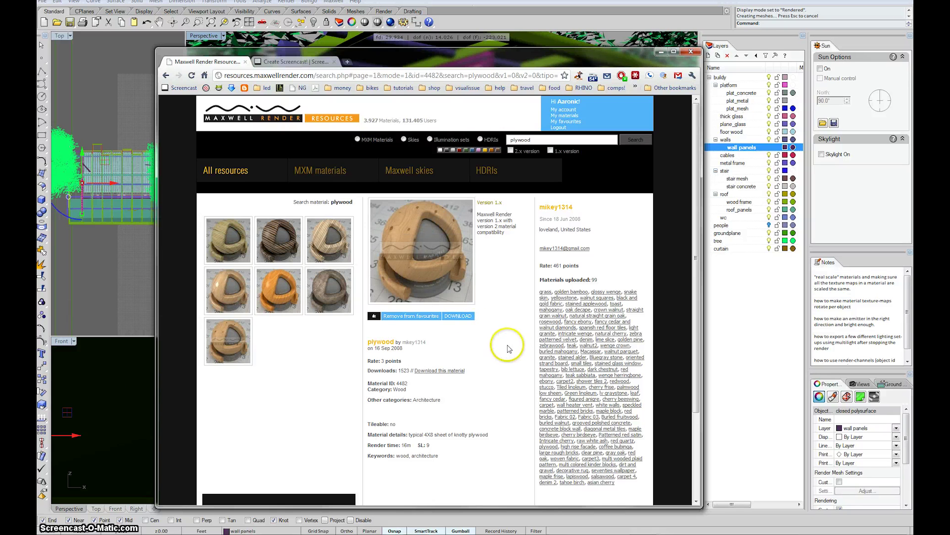
Download plywood_8241.zip through Orbit Downloader, cancelling its update prompt.
click(458, 317)
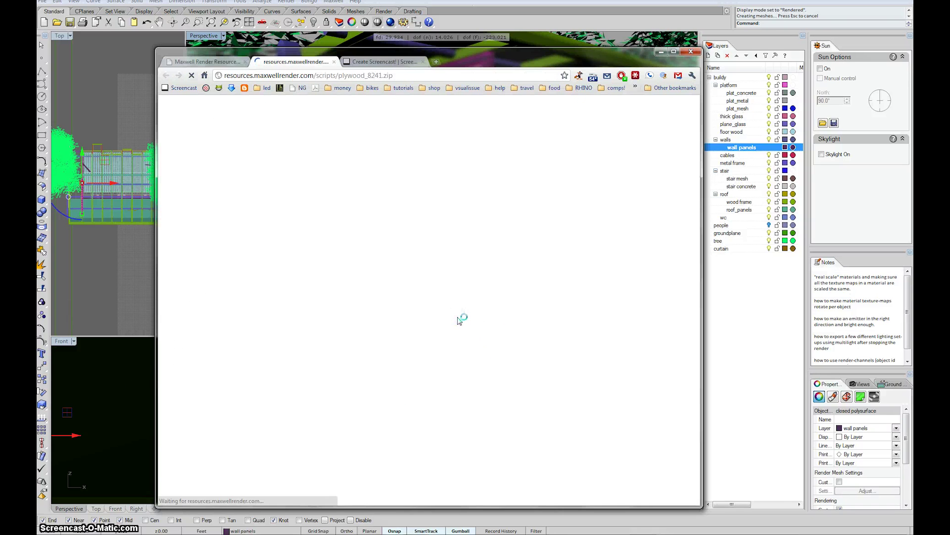
click(442, 195)
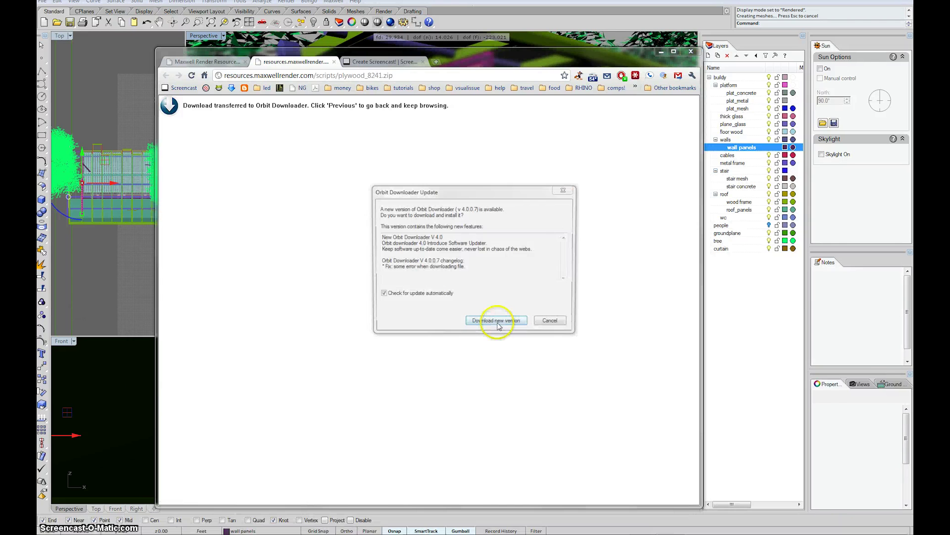
click(551, 322)
click(515, 233)
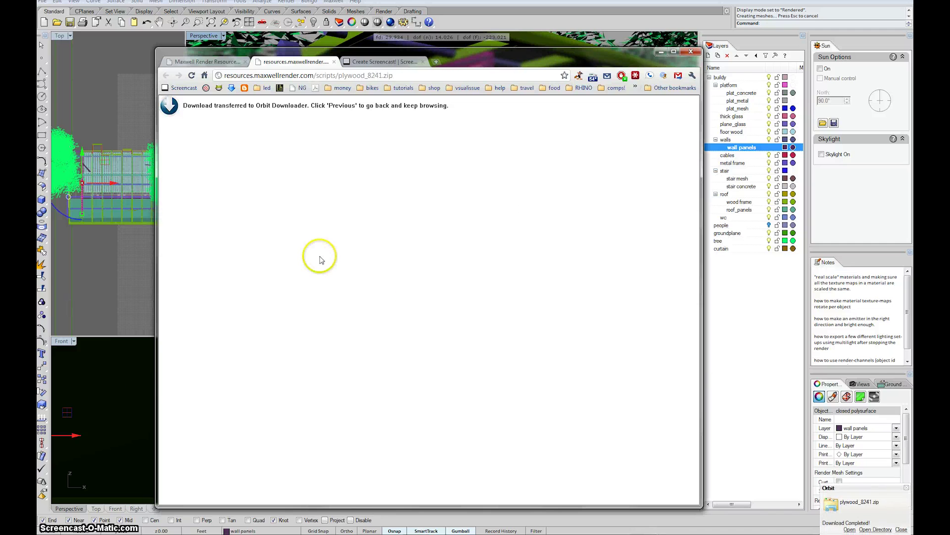
Open plywood_8241.zip in Explorer, tidy its window and columns, and open a second window.
click(850, 529)
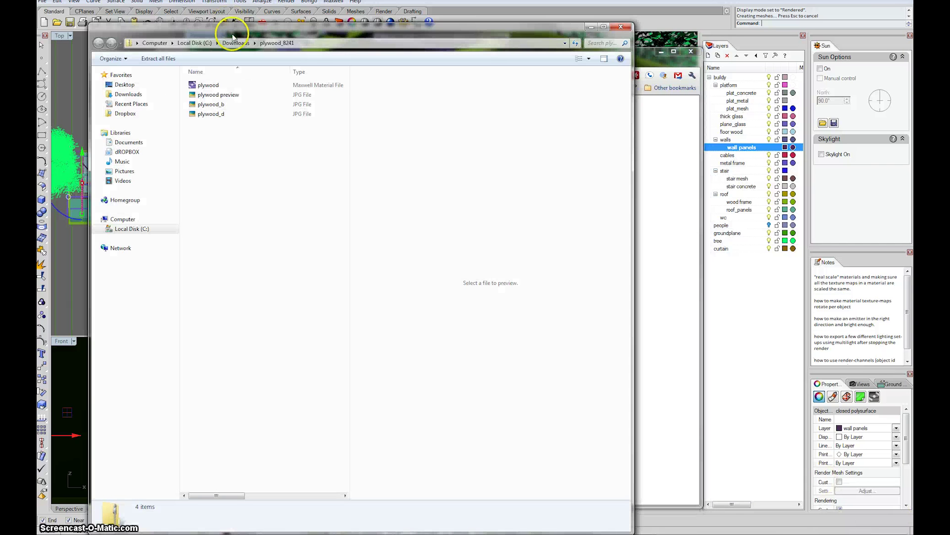
drag(233, 25, 234, 171)
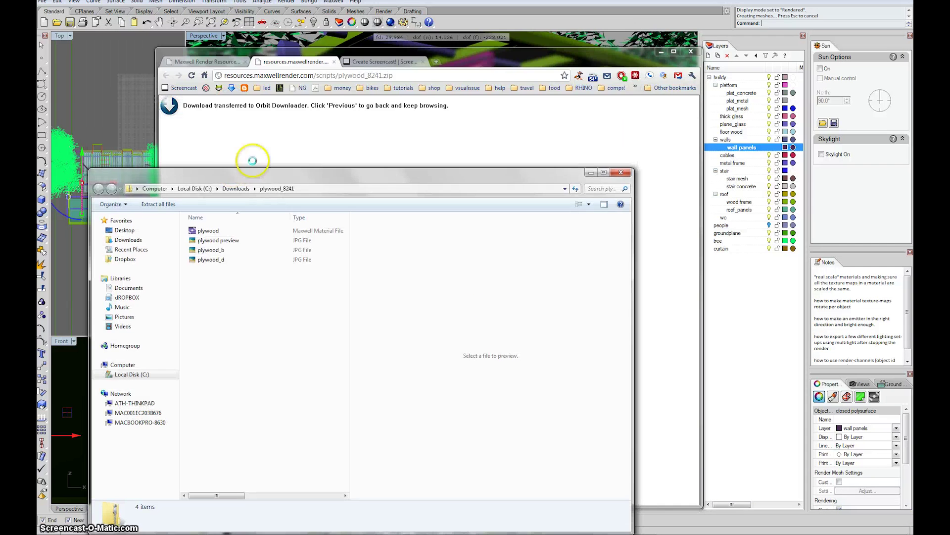
click(213, 241)
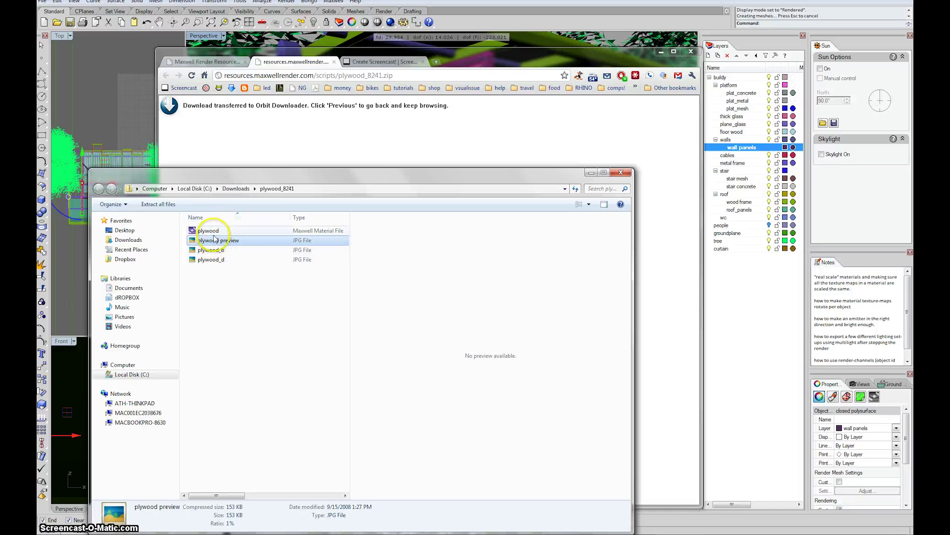
drag(217, 179, 233, 162)
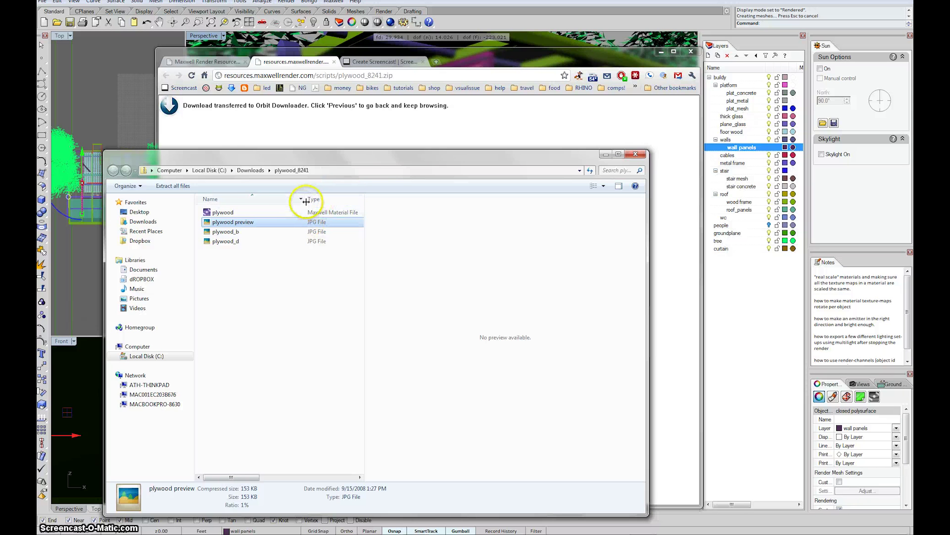
drag(306, 201, 278, 201)
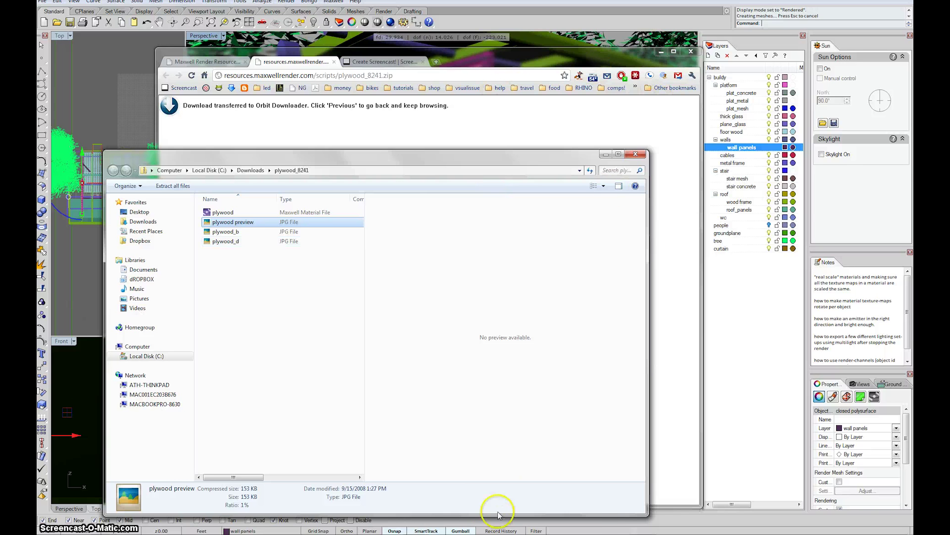
mouse_move(488, 532)
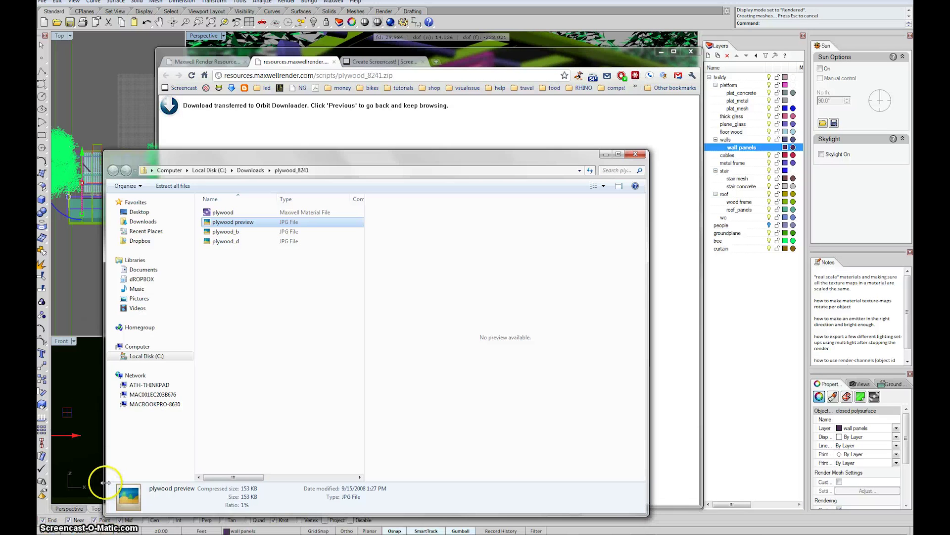
key(ctrl+n)
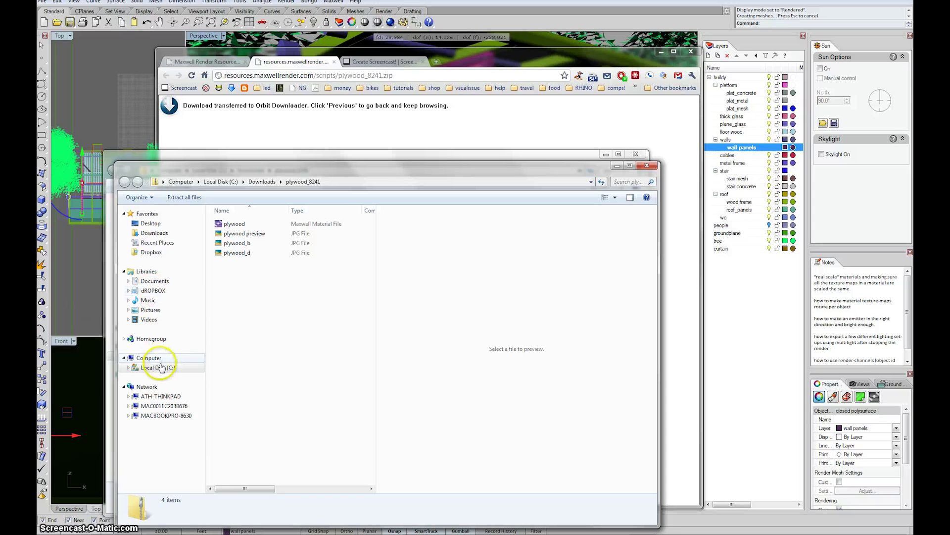
Browse to C:\Program Files\Next Limit\Maxwell 2\materials database.
click(156, 368)
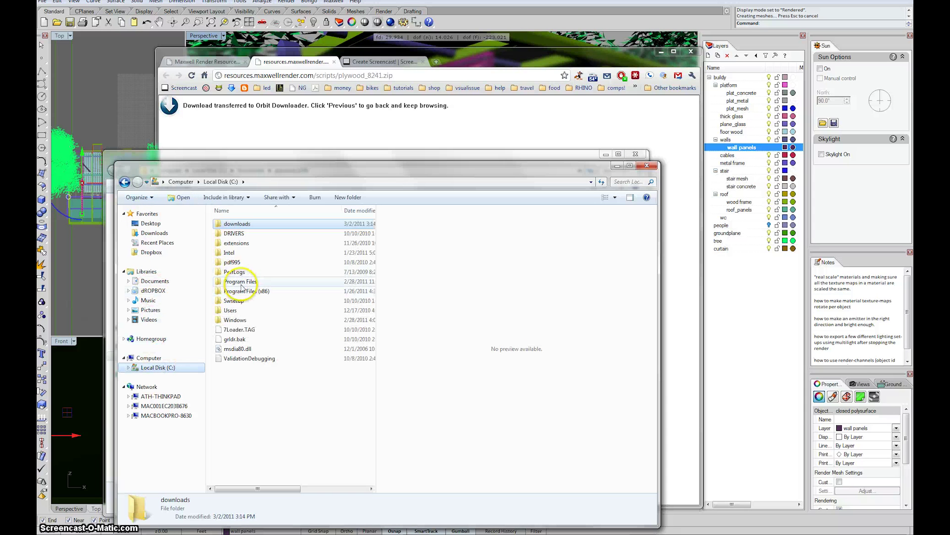
double_click(241, 283)
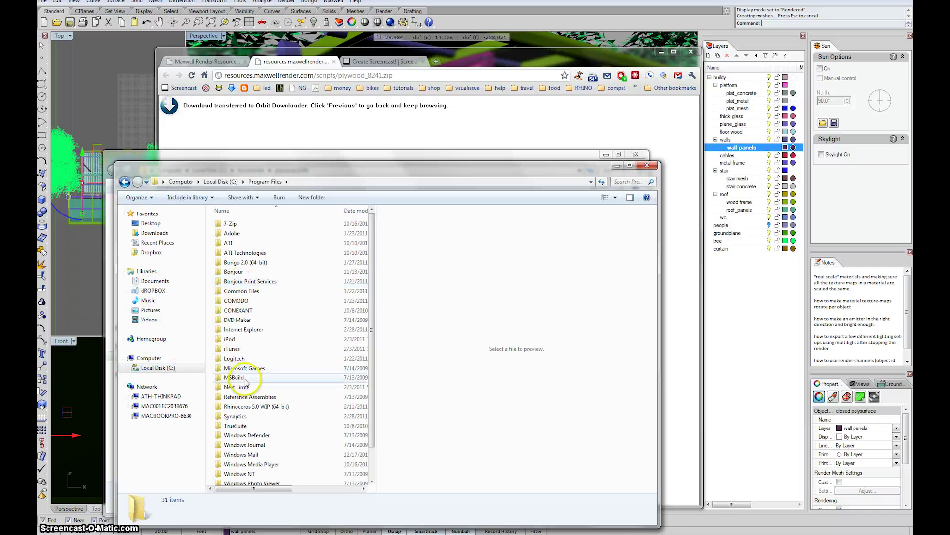
double_click(248, 388)
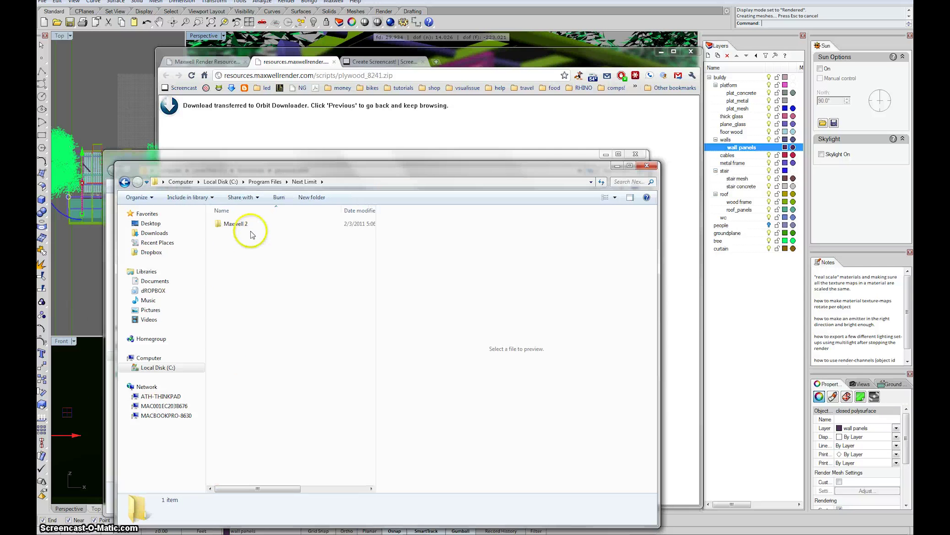
double_click(247, 225)
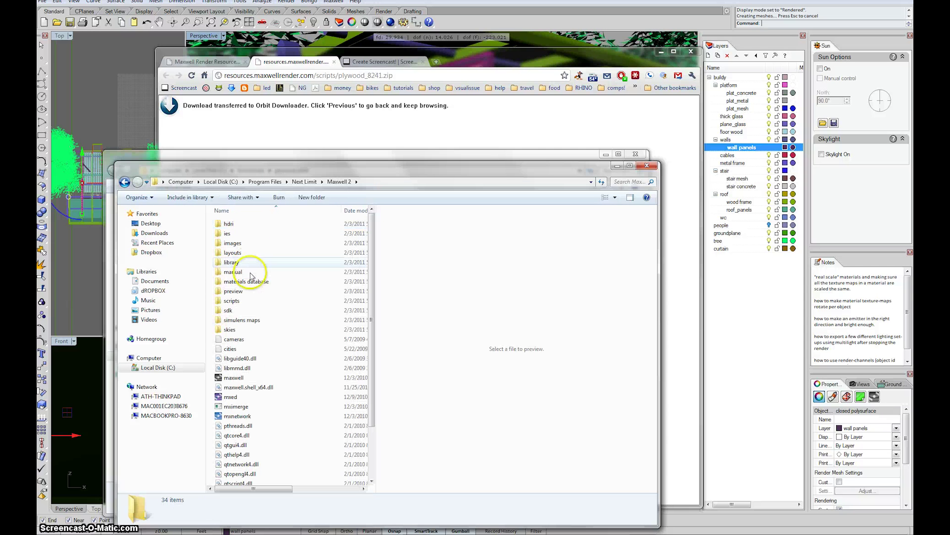
double_click(248, 281)
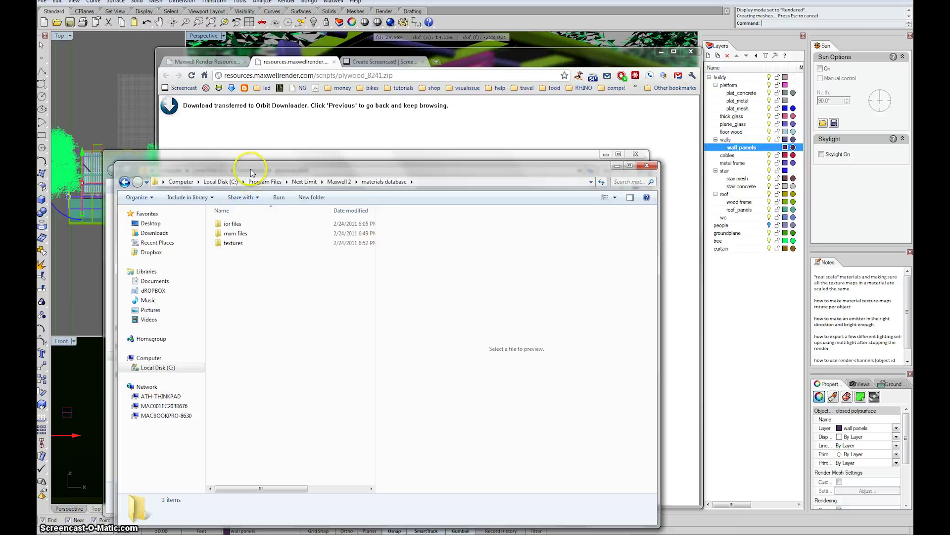
Copy plywood.mxm into mxm files and the three plywood JPGs into textures.
drag(252, 171, 485, 104)
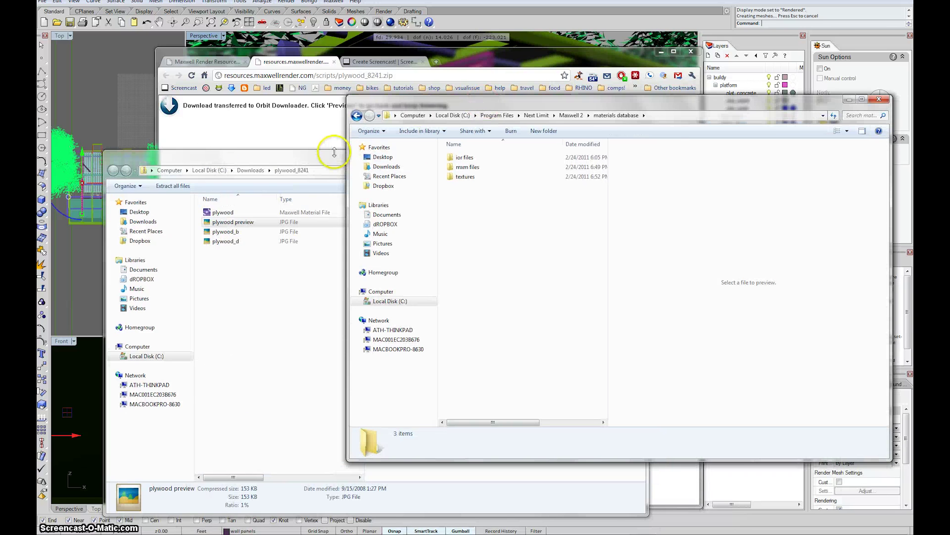
drag(335, 152, 333, 221)
drag(233, 281, 484, 166)
click(483, 166)
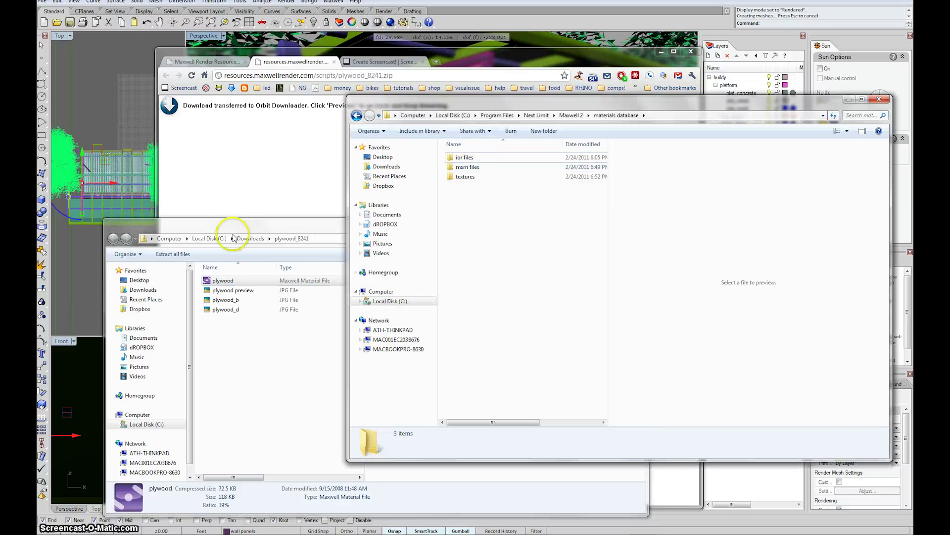
drag(242, 332, 485, 180)
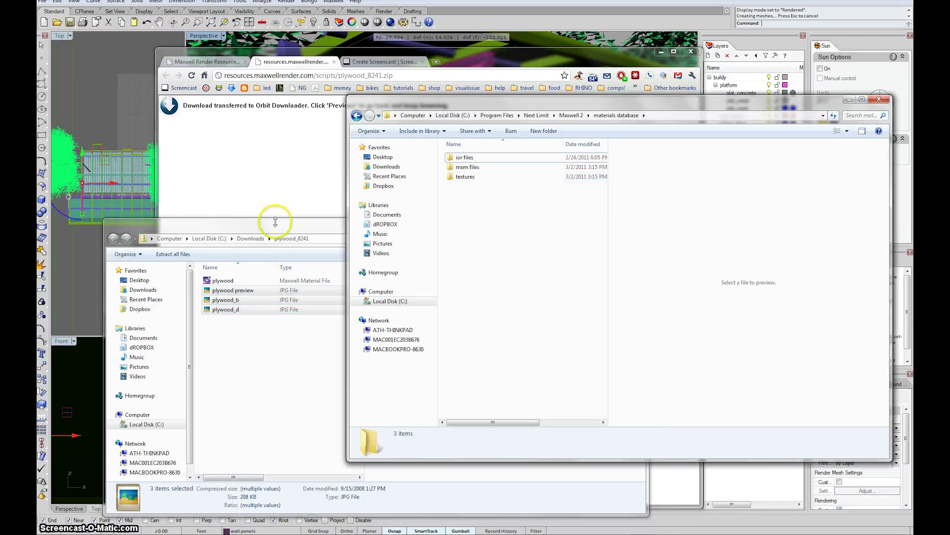
Close Chrome's finished download tab and move Rhino's Maxwell Scene Manager aside.
click(651, 55)
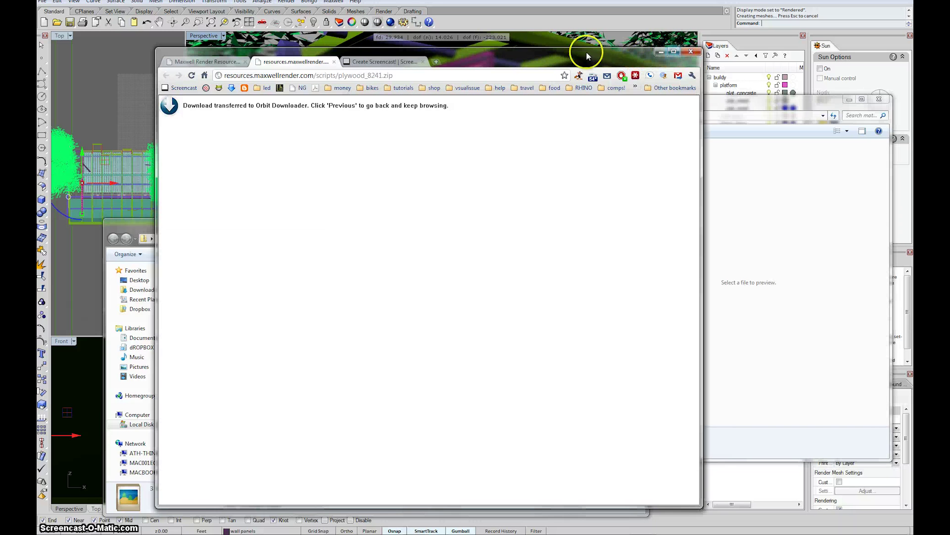
click(334, 62)
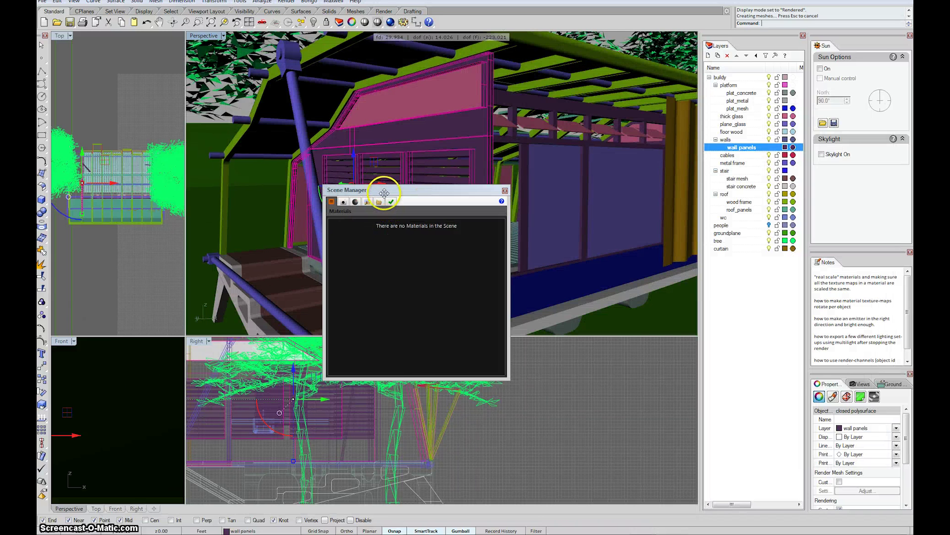
drag(382, 193, 331, 94)
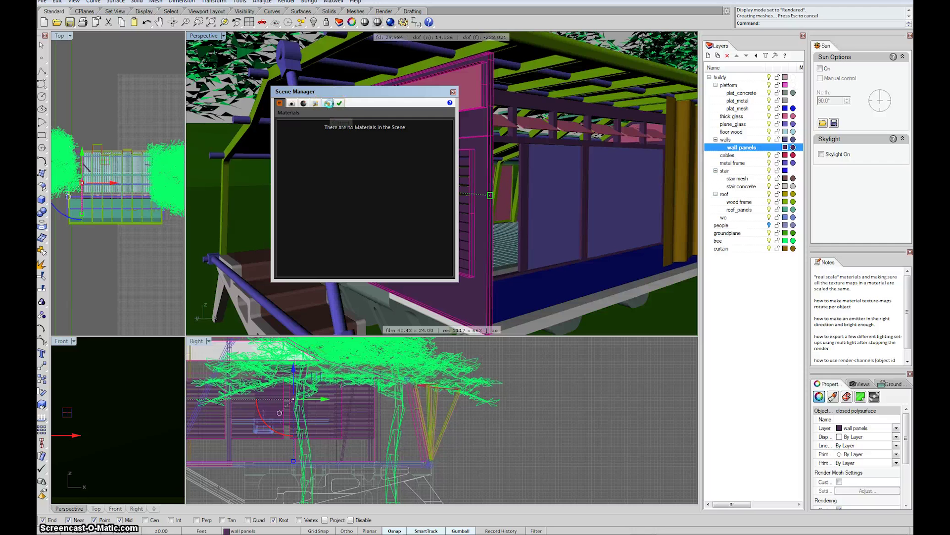
Enlarge the Scene Manager's Options page and widen its columns to read the texture search paths.
click(340, 102)
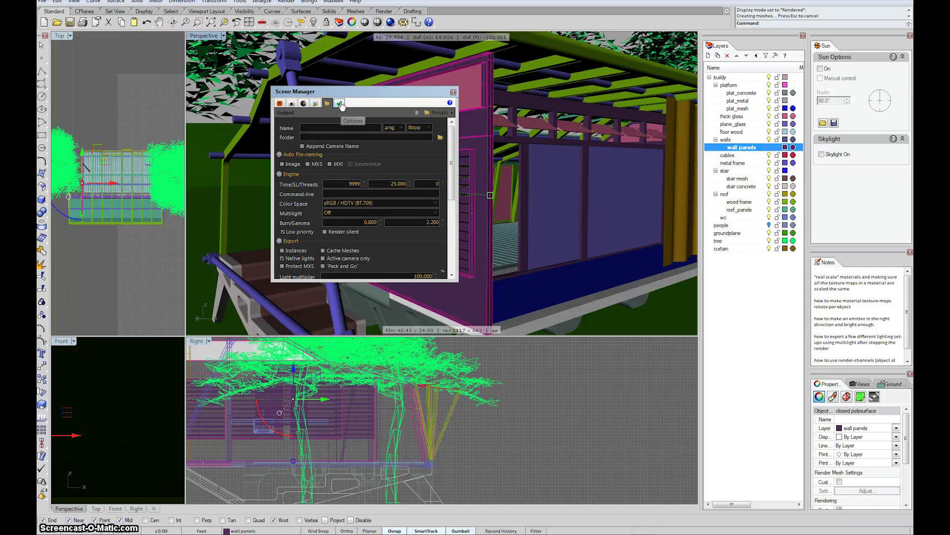
click(340, 103)
drag(456, 279, 543, 296)
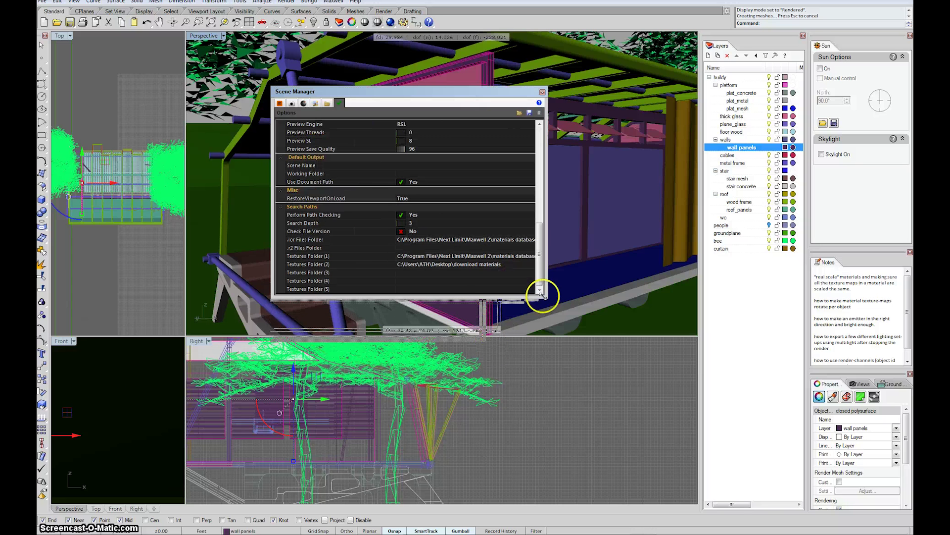
drag(397, 215, 357, 219)
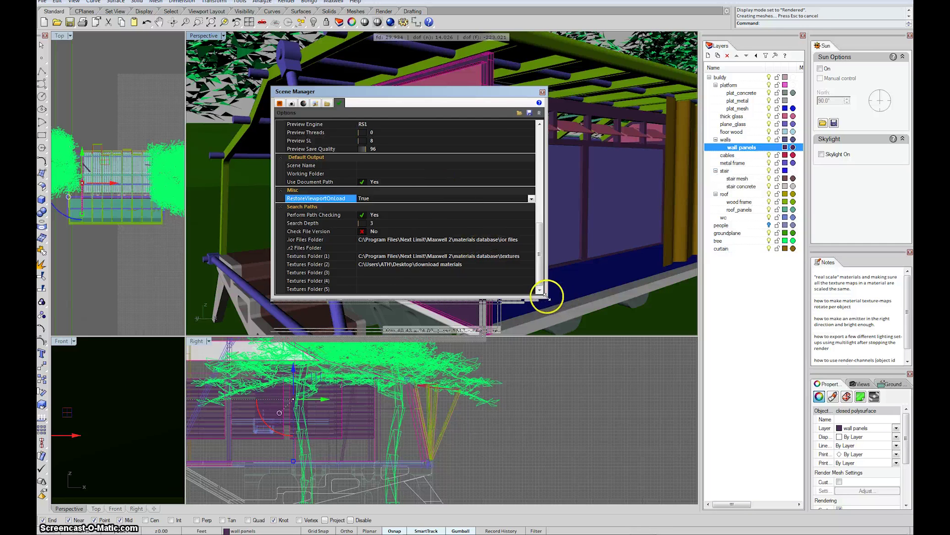
drag(493, 89, 492, 139)
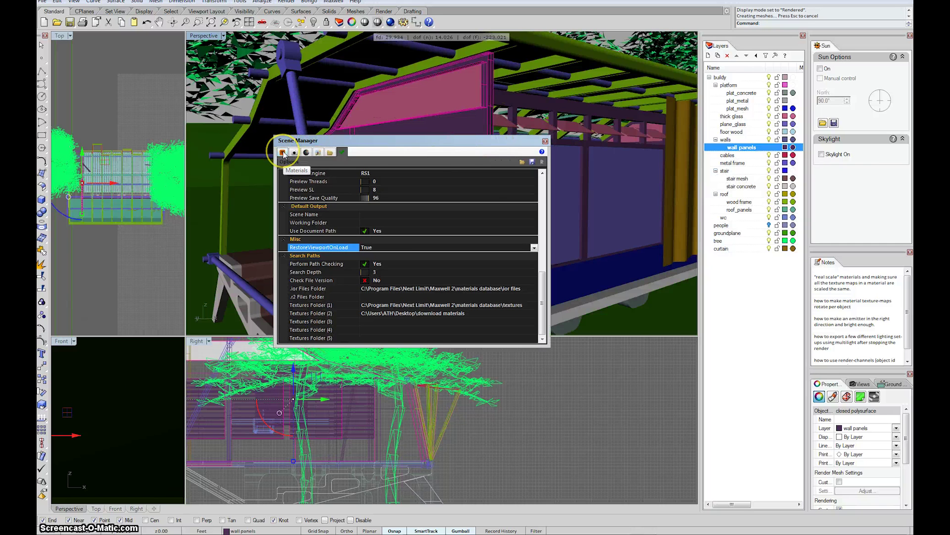
Return to scene Materials and open the Maxwell materials Database Manager with refreshed thumbnails.
click(283, 153)
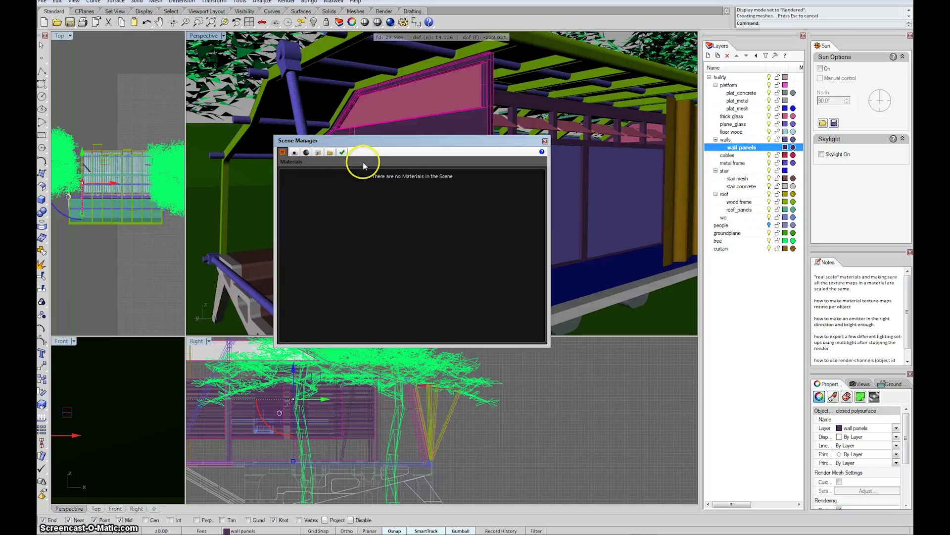
click(334, 2)
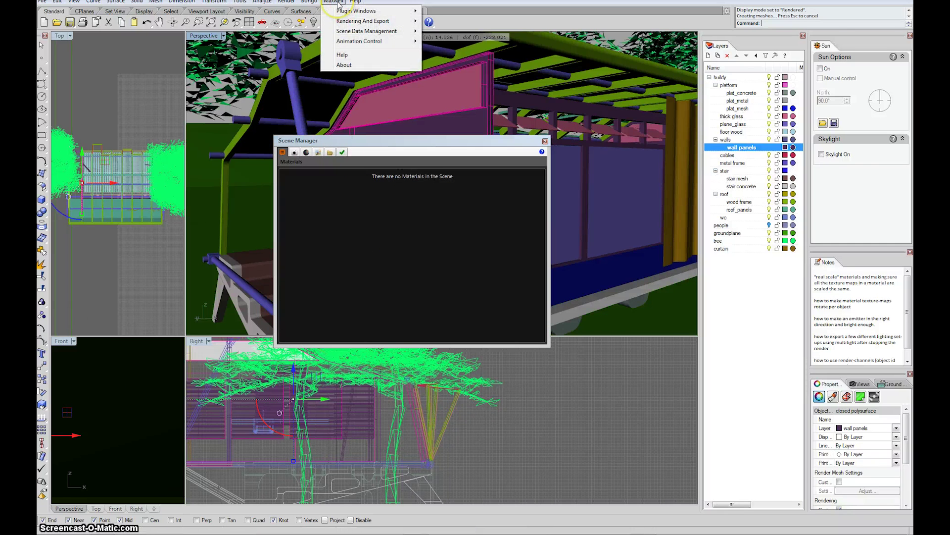
mouse_move(348, 42)
mouse_move(340, 13)
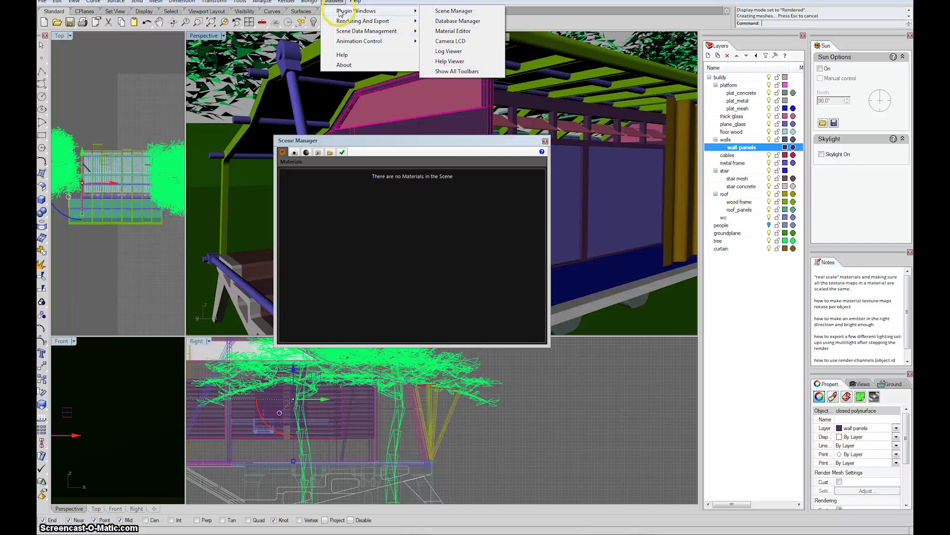
click(458, 22)
click(169, 187)
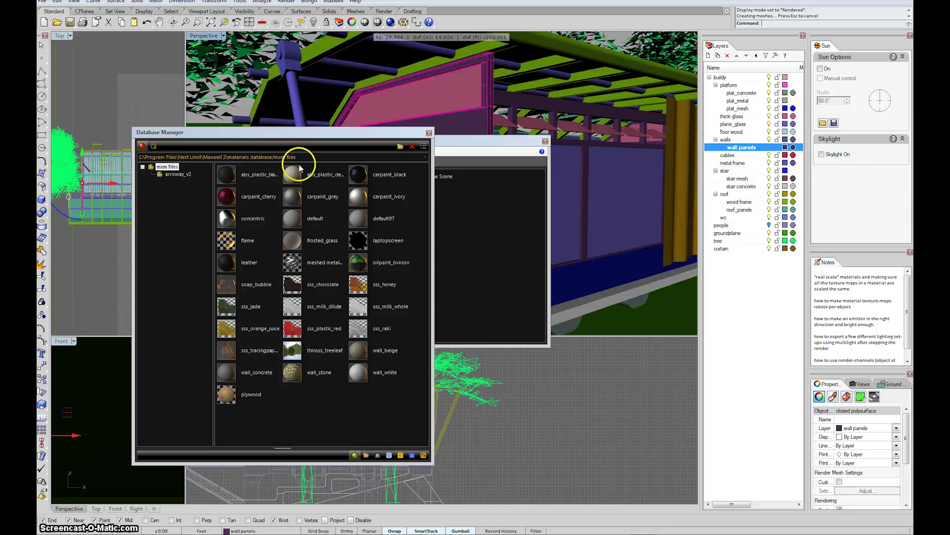
click(325, 157)
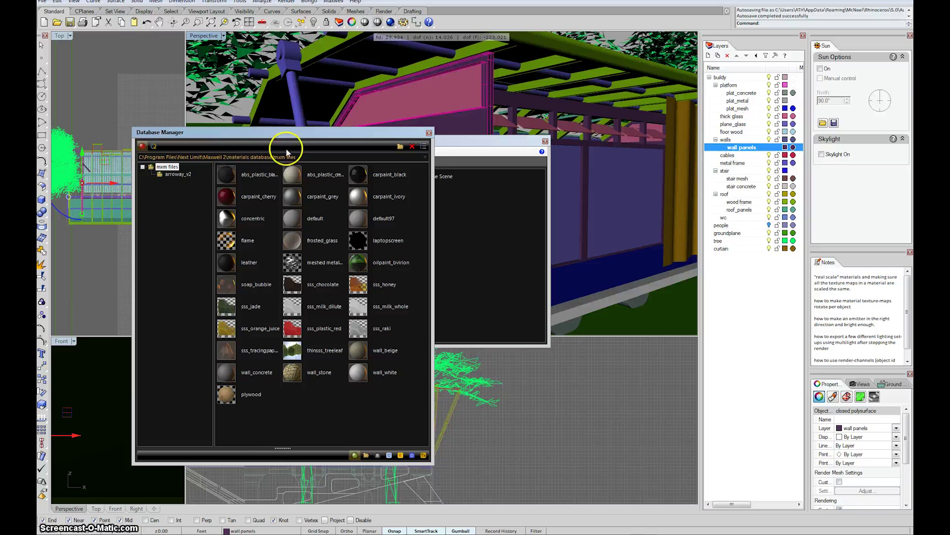
drag(290, 134, 439, 140)
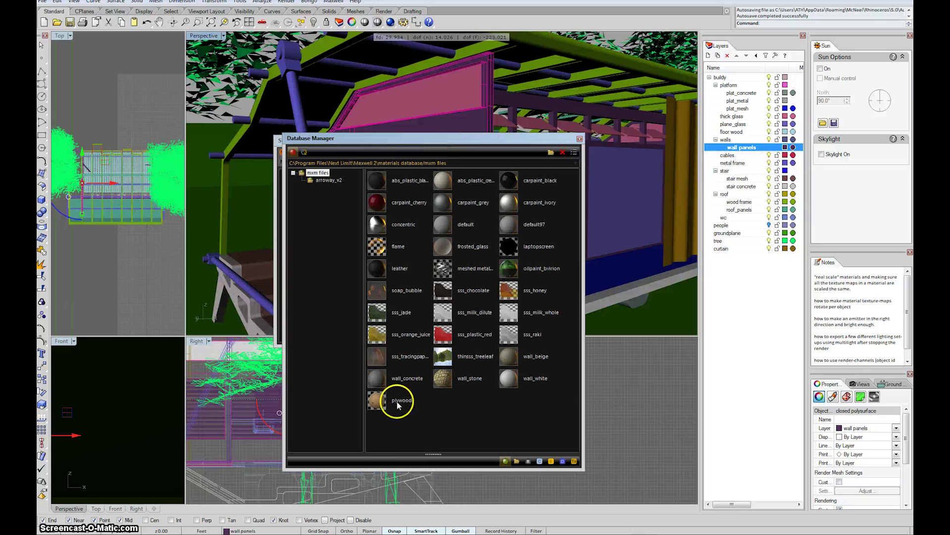
Drag the plywood material from the database into the scene's Materials list.
click(377, 399)
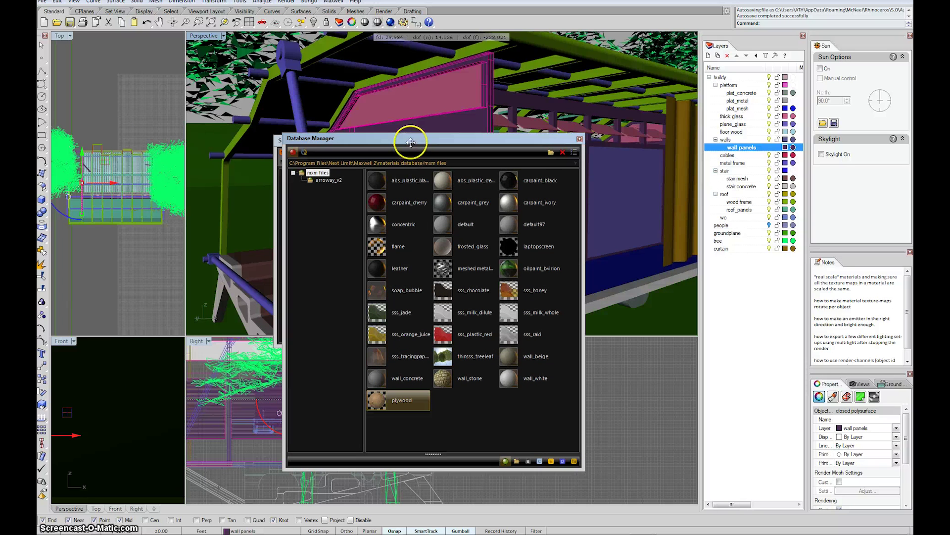
drag(410, 139, 650, 45)
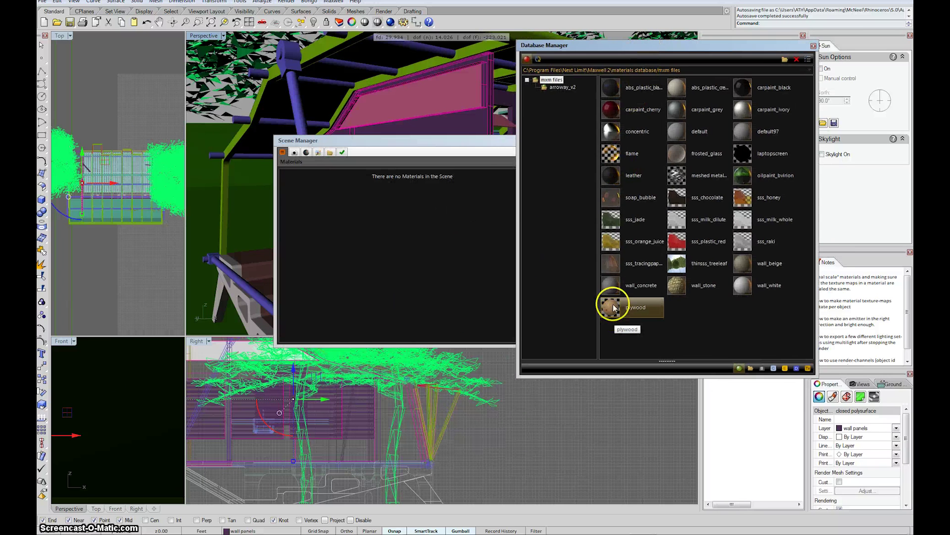
drag(615, 308, 444, 268)
drag(407, 140, 381, 161)
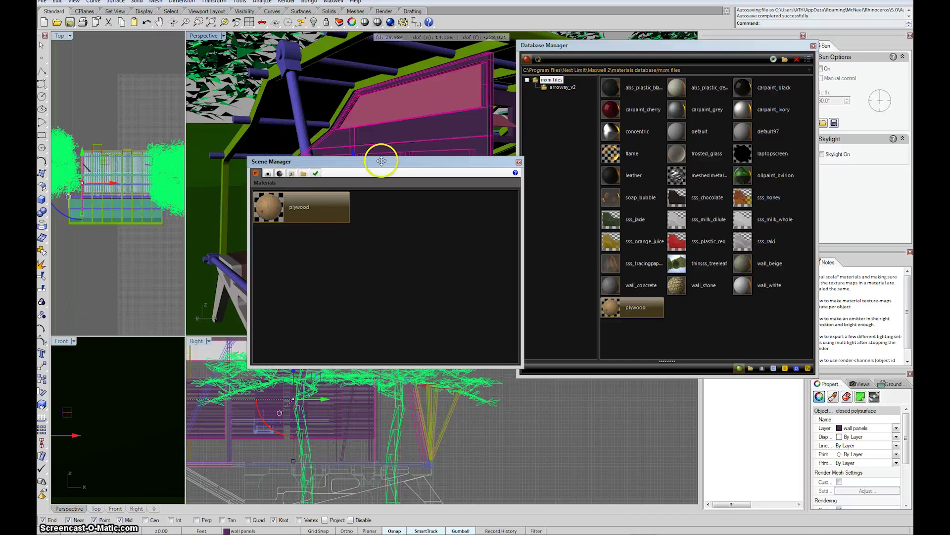
Open plywood in the Material Editor and inspect the first layer BSDF's colour and bump maps.
double_click(269, 207)
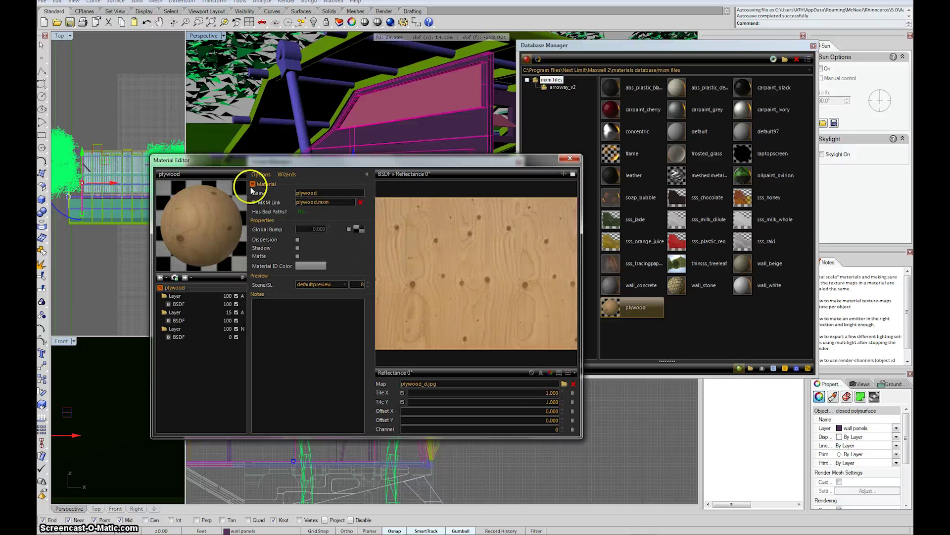
drag(183, 162, 215, 127)
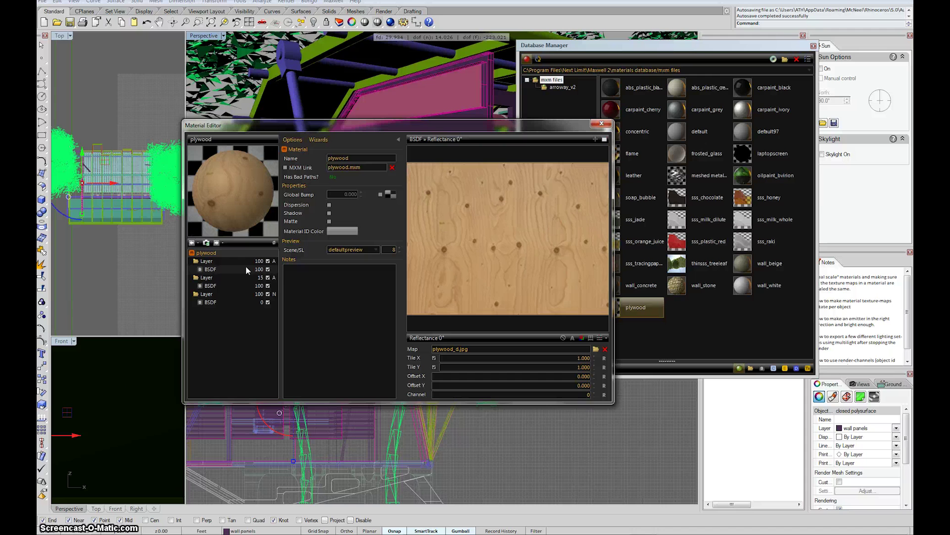
click(245, 268)
click(381, 217)
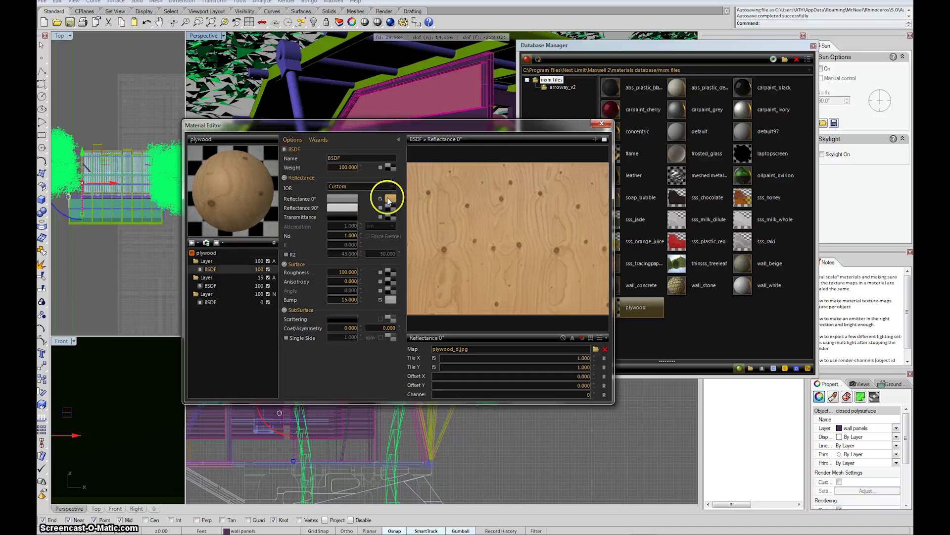
click(390, 299)
Review the second and third layer BSDFs, then the first layer's blending settings.
click(237, 285)
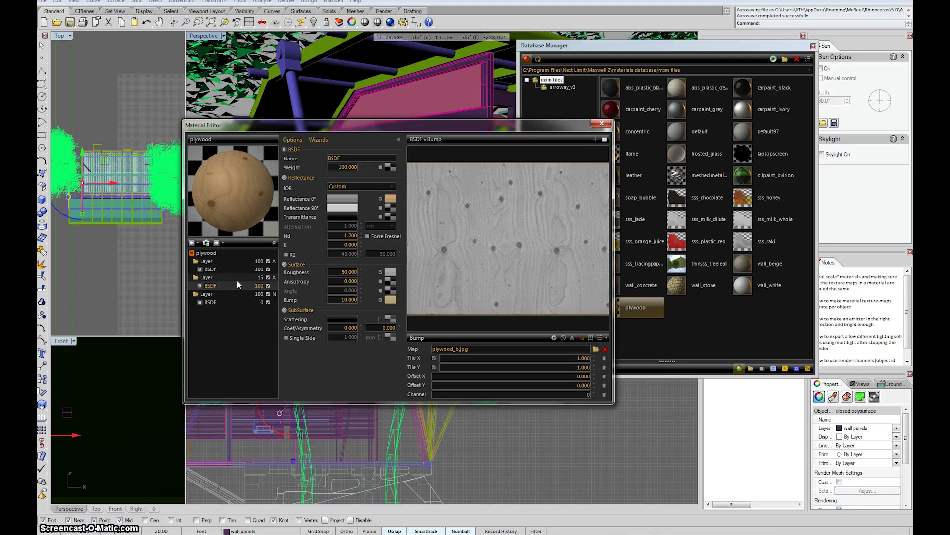
click(233, 299)
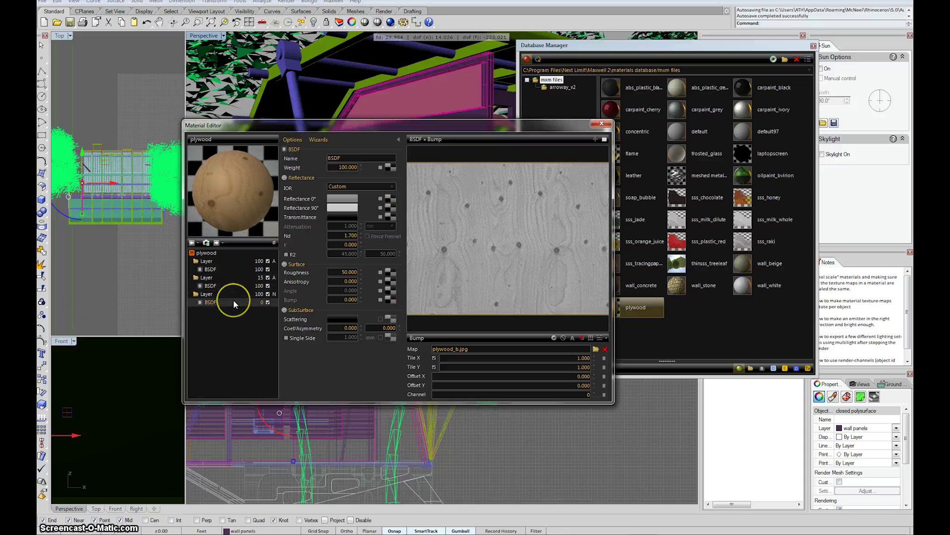
click(239, 270)
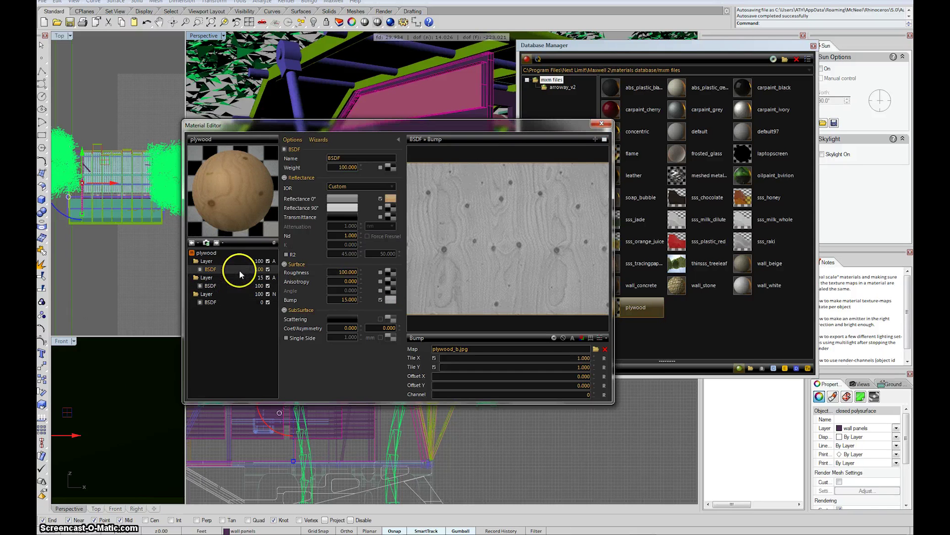
click(240, 261)
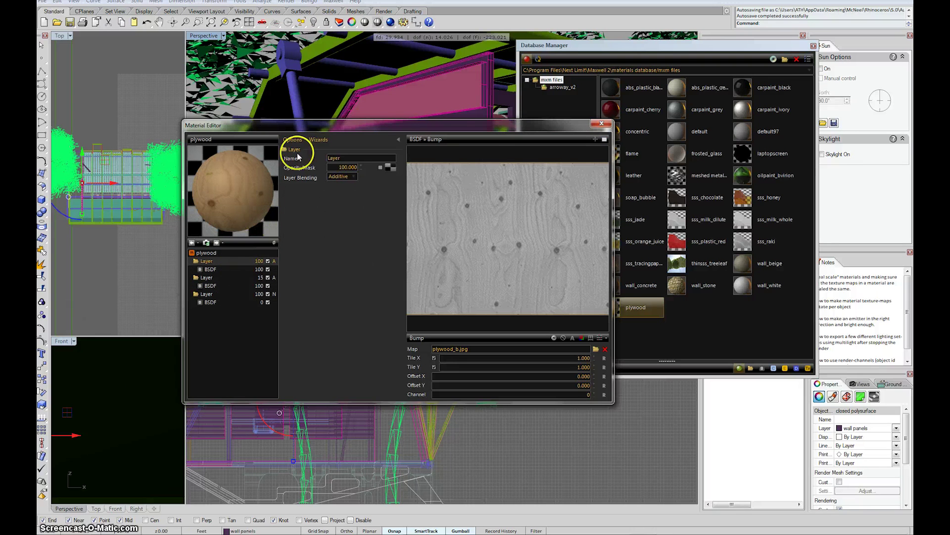
drag(314, 130, 284, 239)
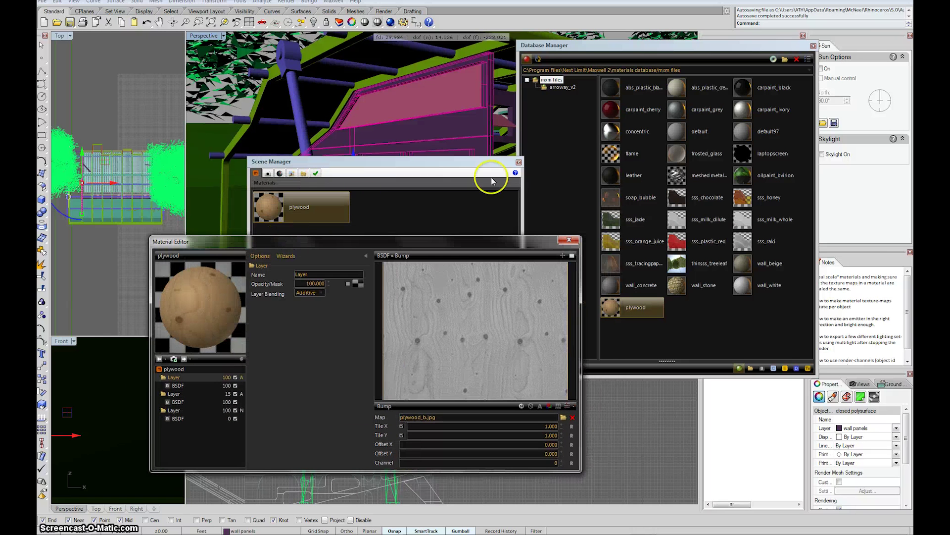
drag(495, 163, 604, 184)
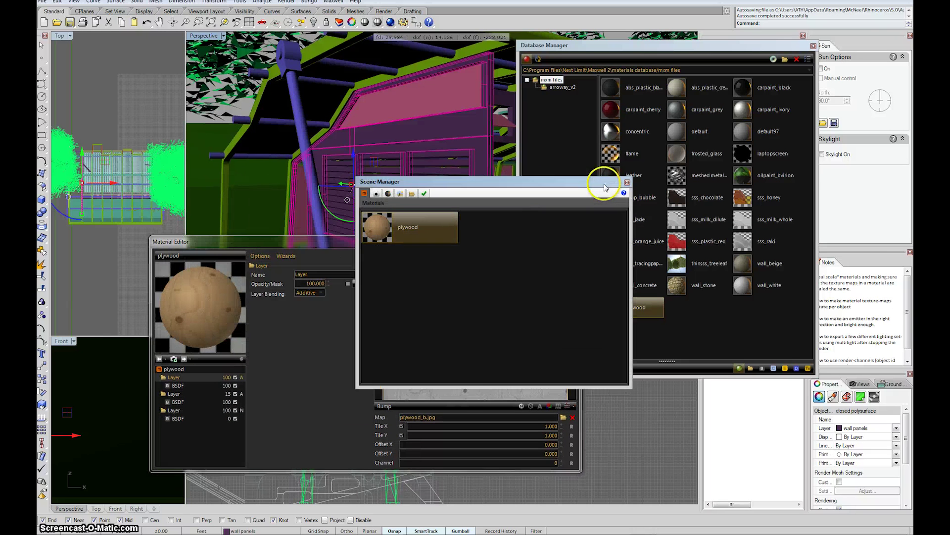
Close the materials database and assign plywood to the wall panels layer.
click(813, 45)
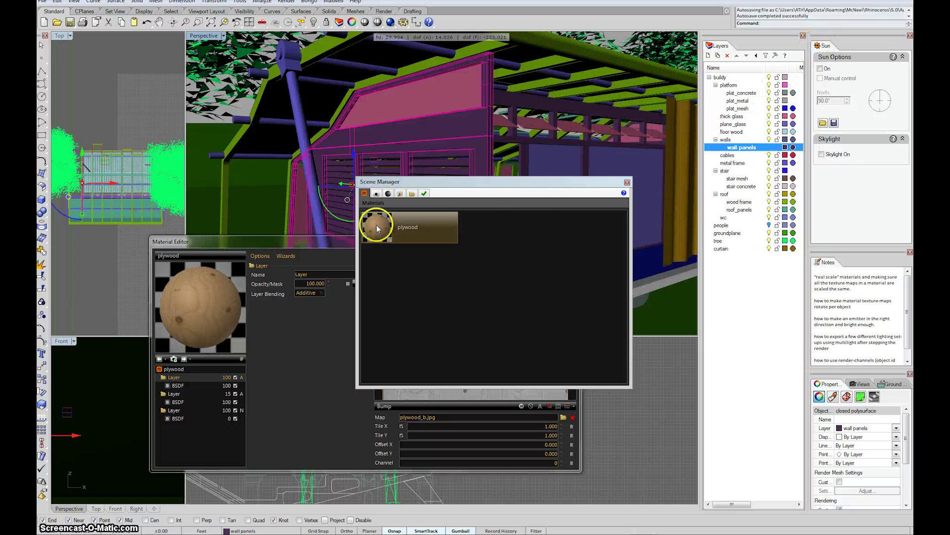
key(Escape)
drag(801, 179, 793, 149)
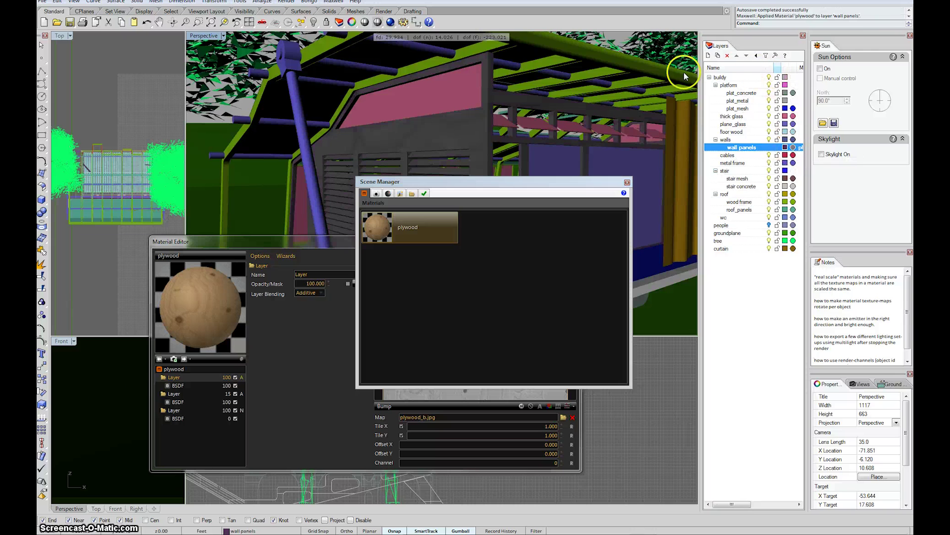
drag(461, 185, 405, 214)
scroll(391, 124, down, 5)
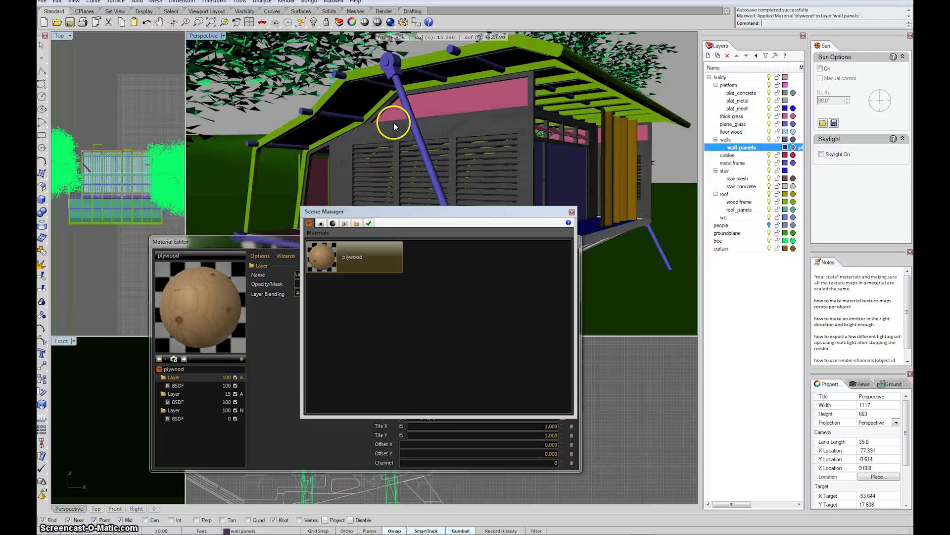
scroll(447, 156, up, 5)
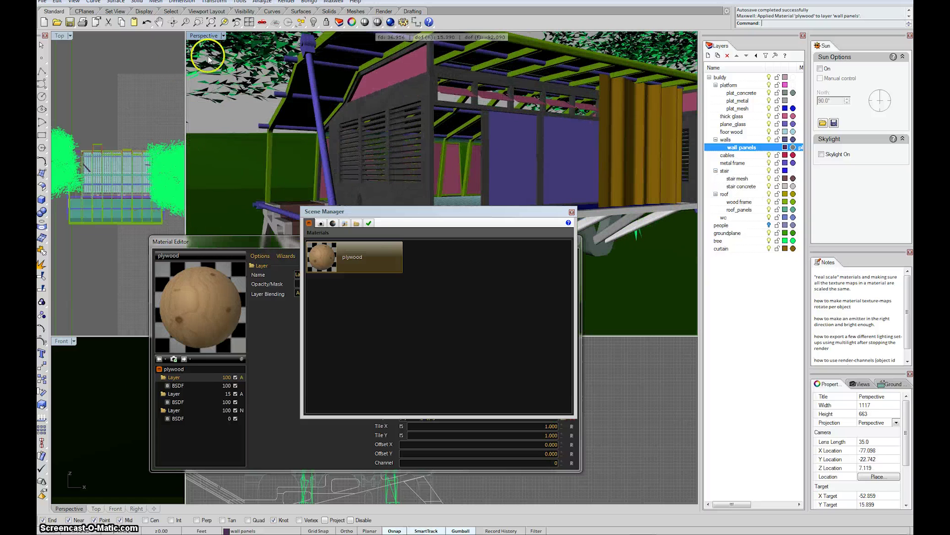
Switch the Perspective view to Rendered_light_black edge display, orbiting toward the louvered wall.
click(223, 36)
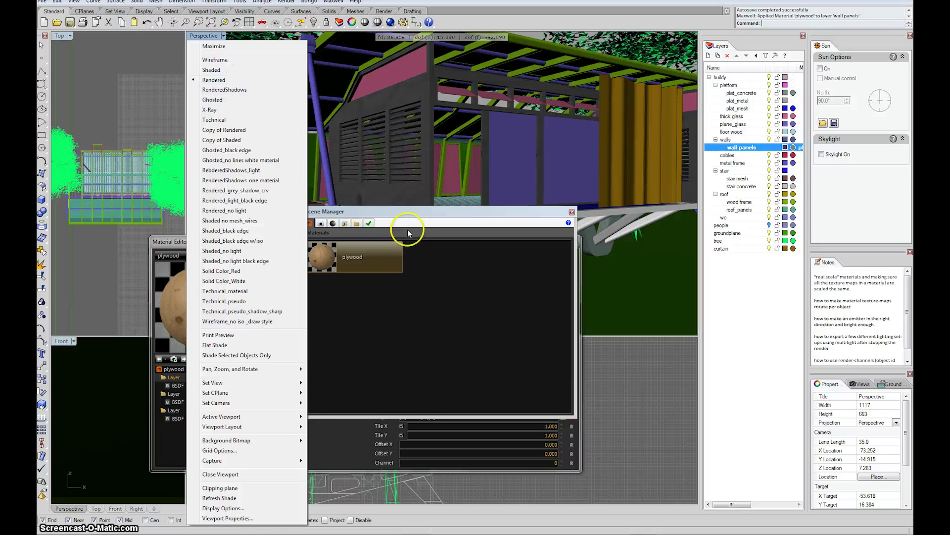
click(409, 213)
drag(410, 212, 417, 253)
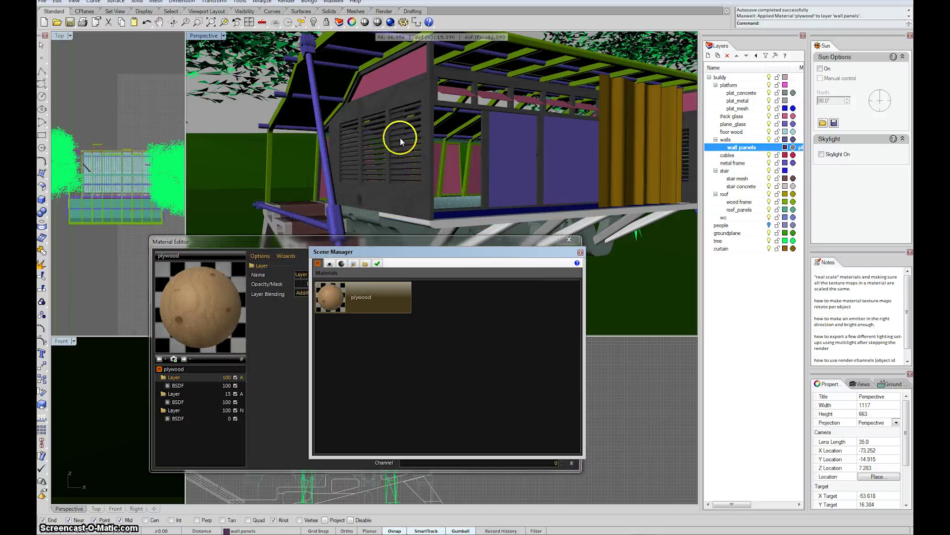
click(224, 36)
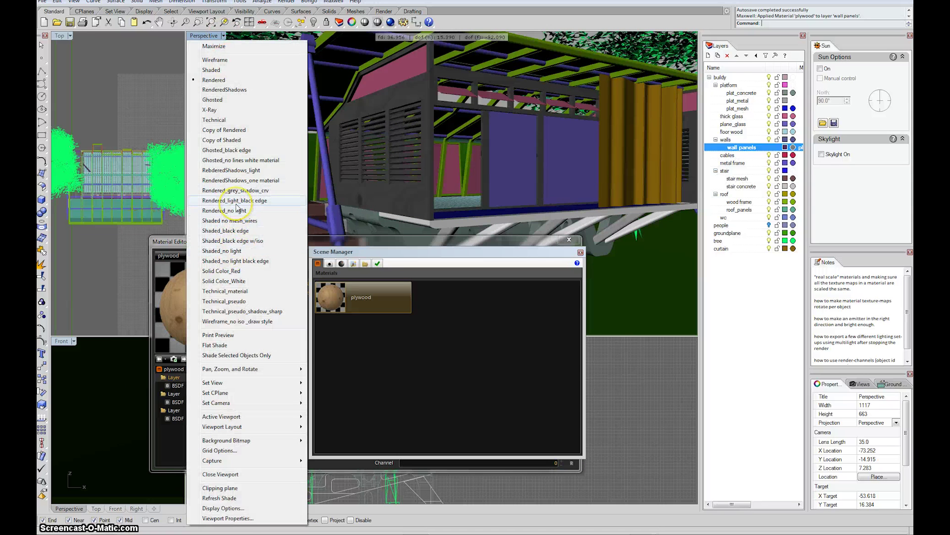
click(236, 202)
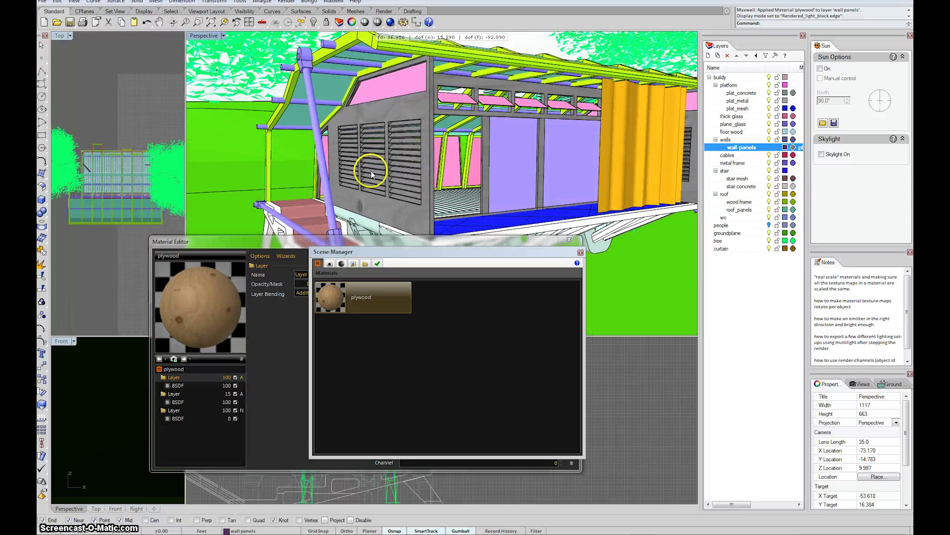
right_drag(402, 187, 422, 178)
Show the second BSDF's Reflectance 0° plywood_d.jpg map so the wall panels display wood grain.
drag(319, 252, 484, 258)
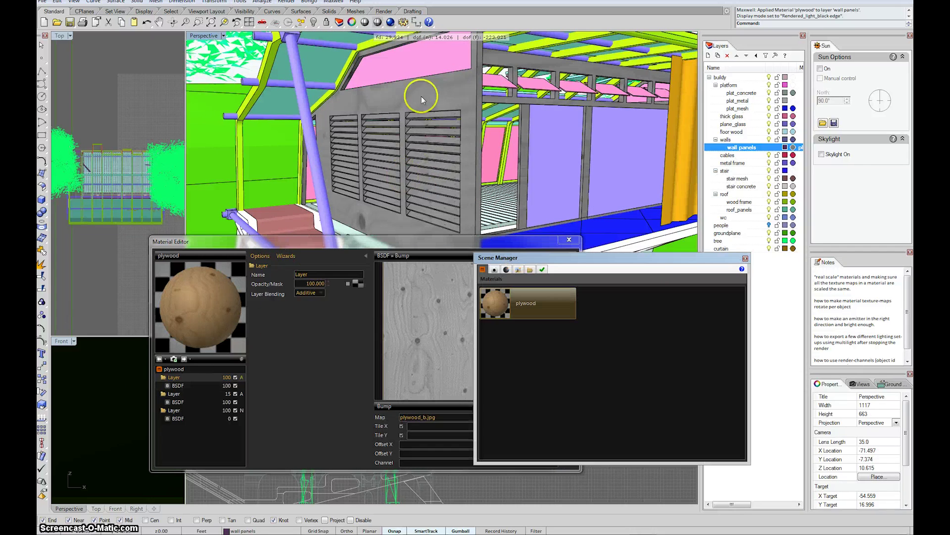
drag(399, 243, 399, 248)
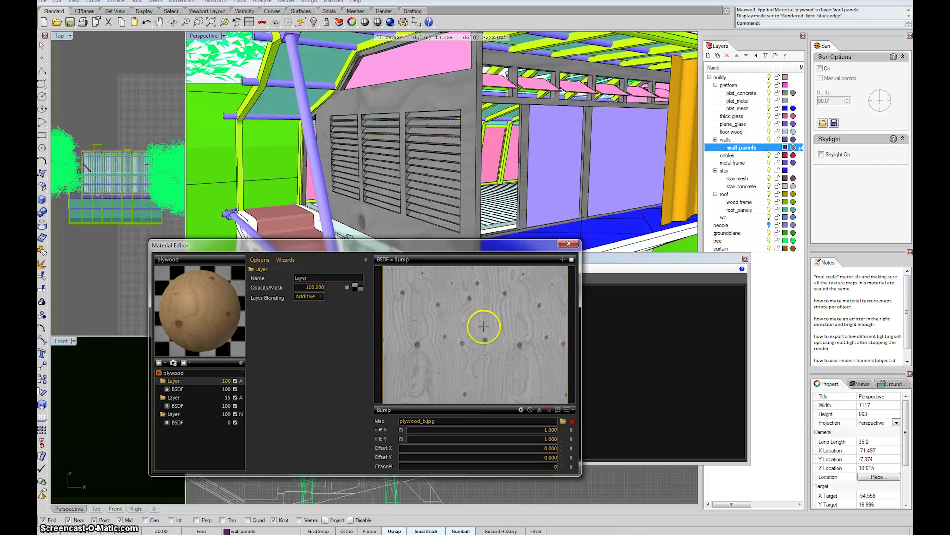
click(213, 406)
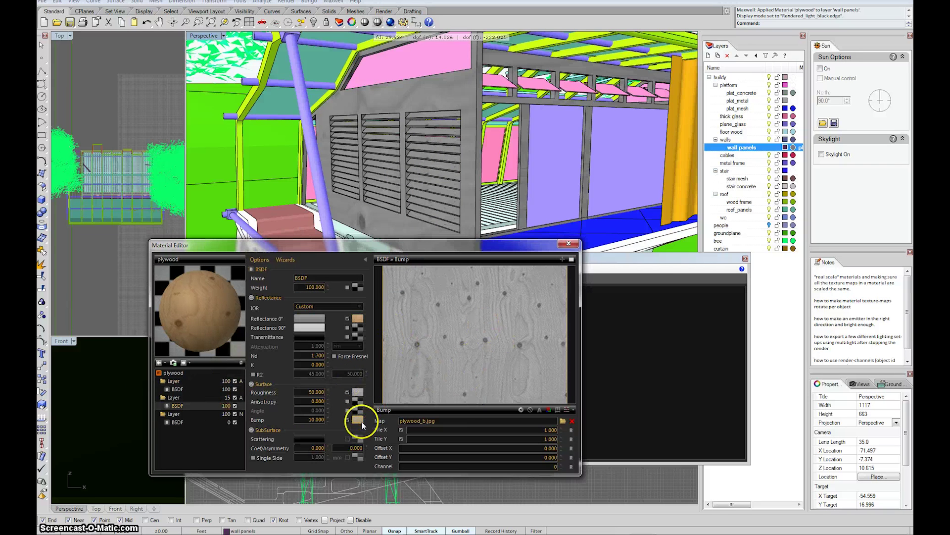
click(357, 319)
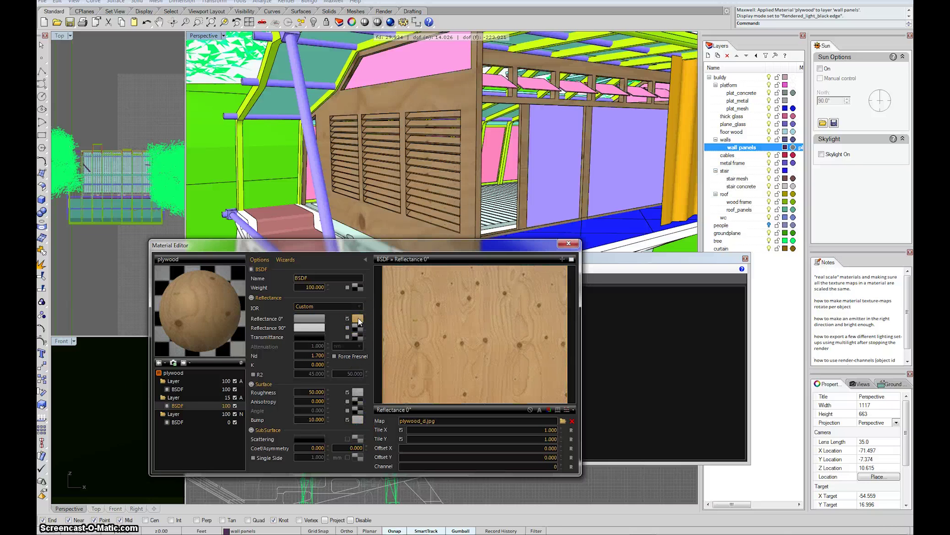
right_drag(429, 140, 437, 137)
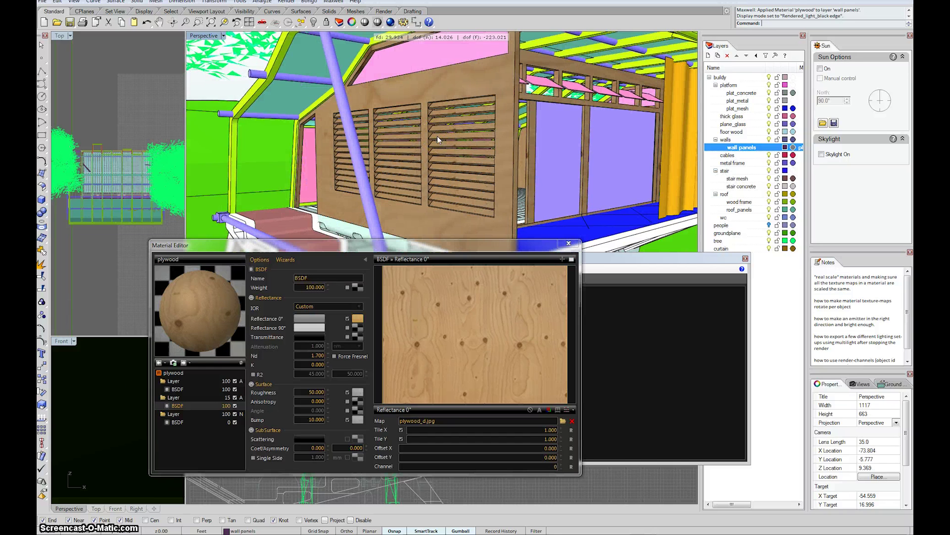
drag(502, 246, 418, 238)
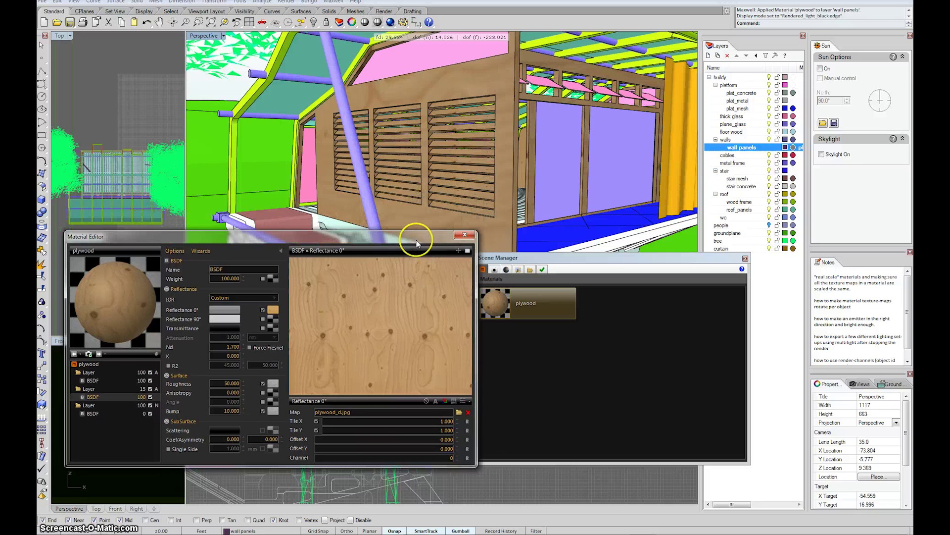
Turn on Real Scale for the Reflectance 0° colour map.
click(456, 405)
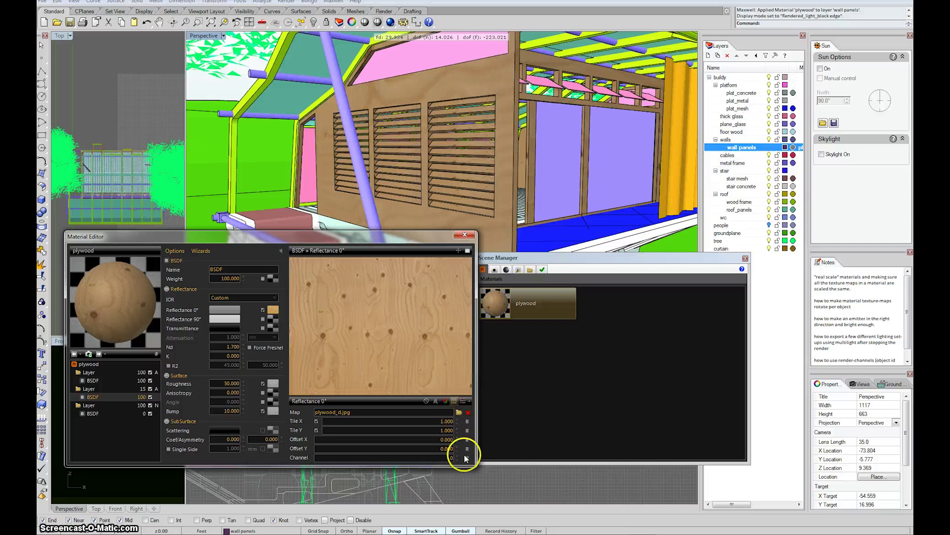
click(454, 401)
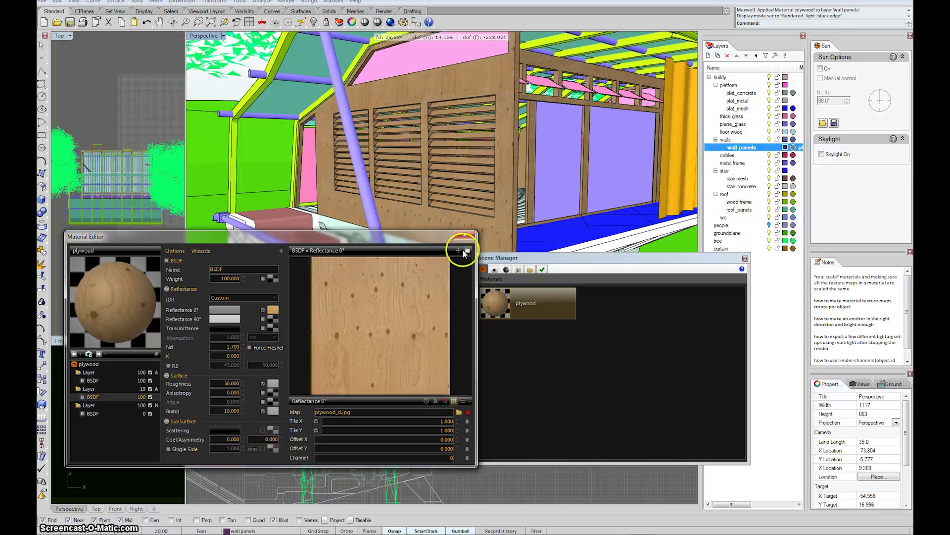
drag(361, 236, 380, 232)
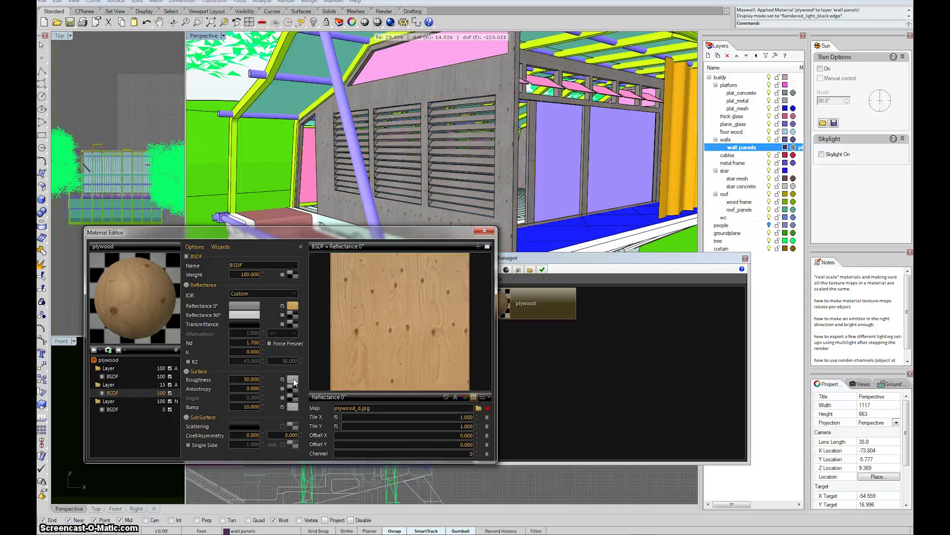
Open the plywood_b.jpg Roughness map and frame the grey-grained wall panels in Perspective.
click(294, 407)
click(294, 380)
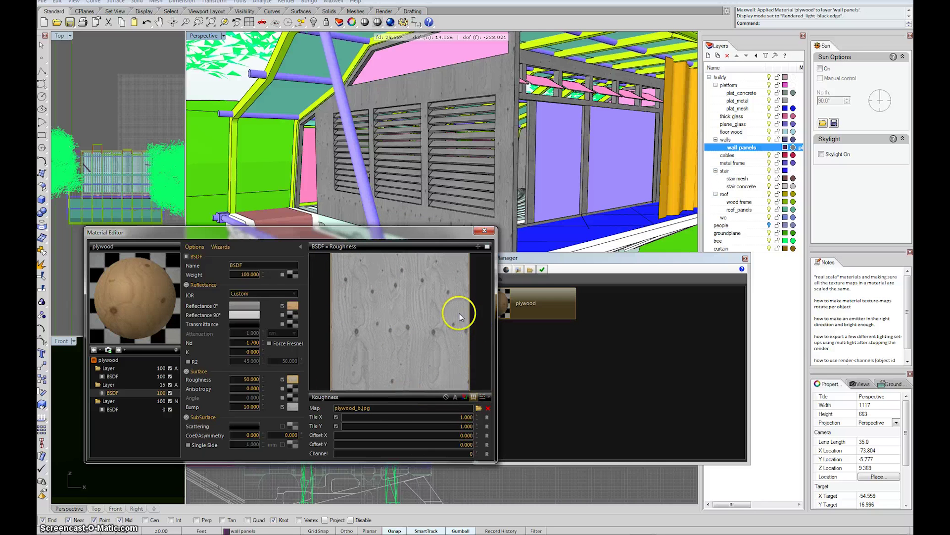
drag(390, 233, 377, 241)
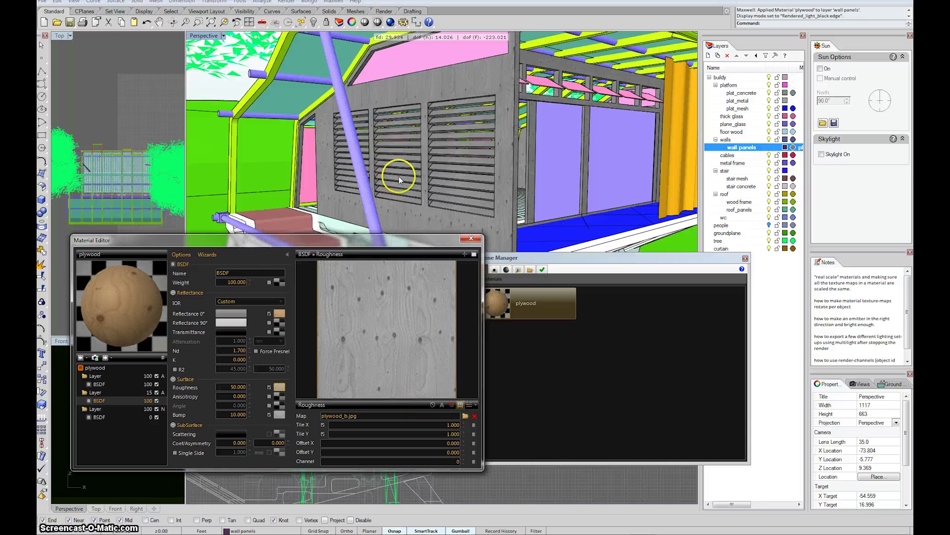
right_drag(398, 177, 424, 179)
scroll(427, 169, up, 5)
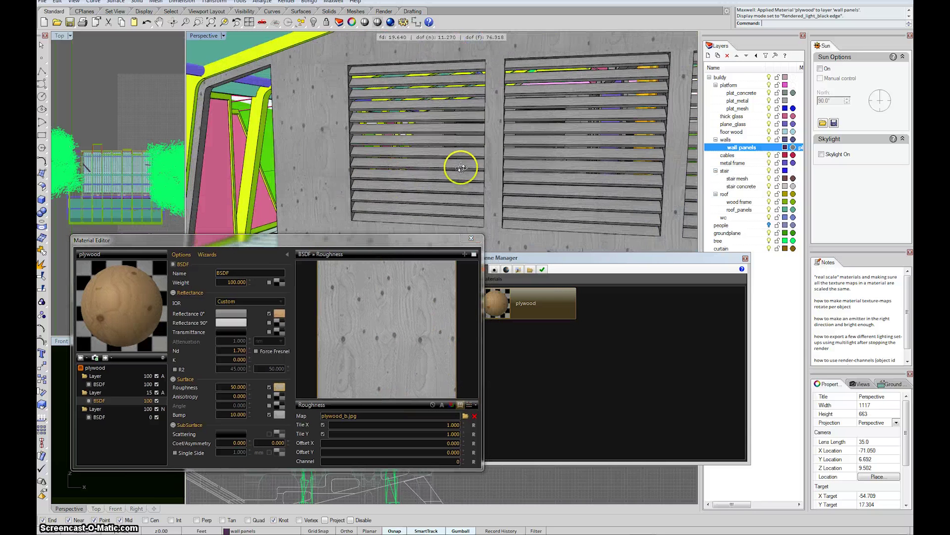
shift+right_drag(316, 97, 351, 155)
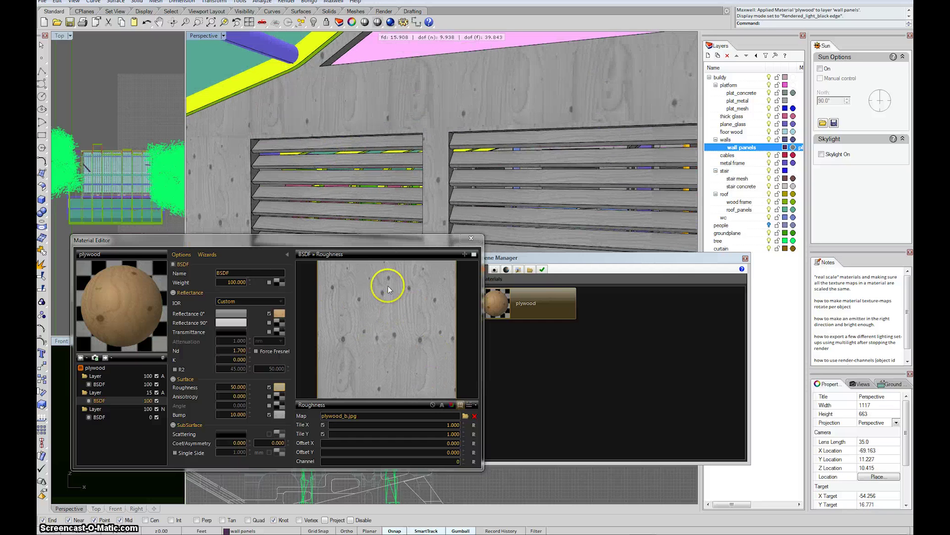
click(445, 425)
mouse_move(444, 417)
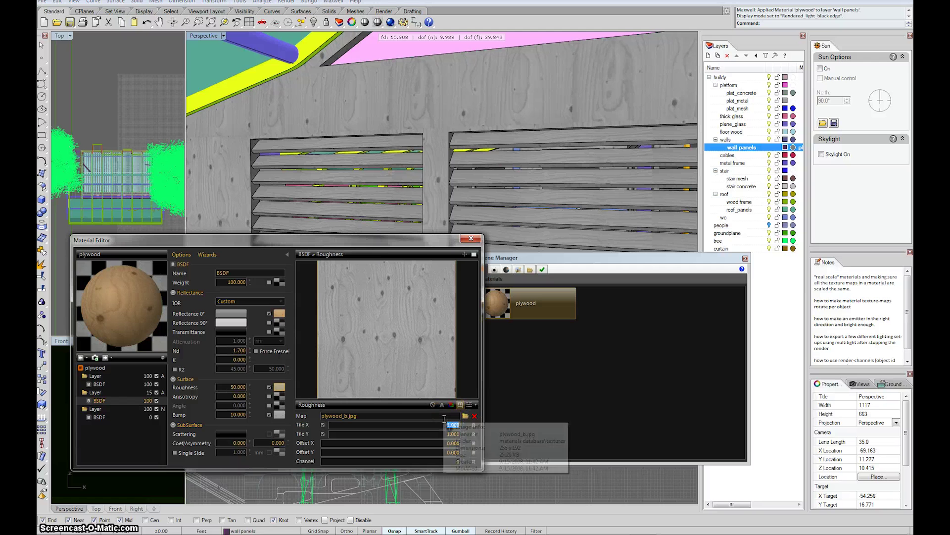
click(433, 433)
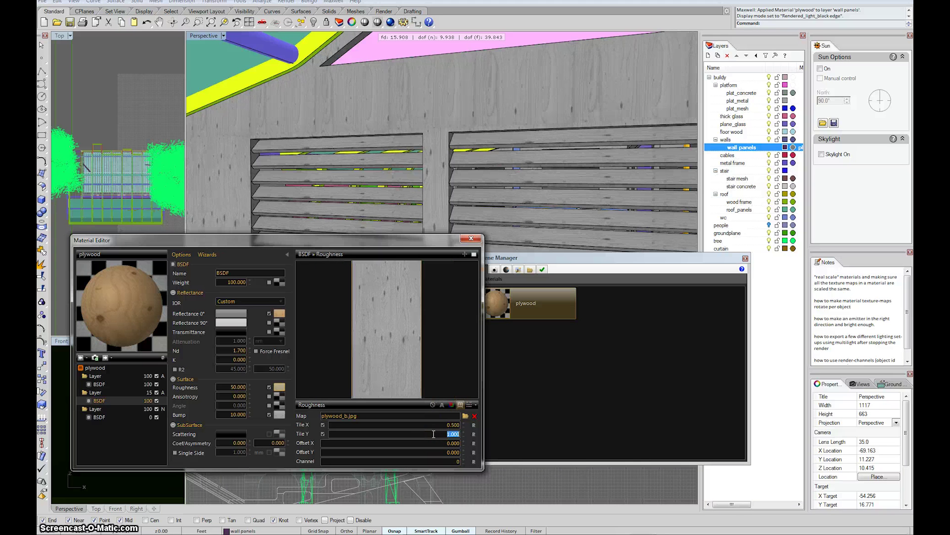
click(433, 433)
click(439, 426)
right_drag(467, 148, 333, 136)
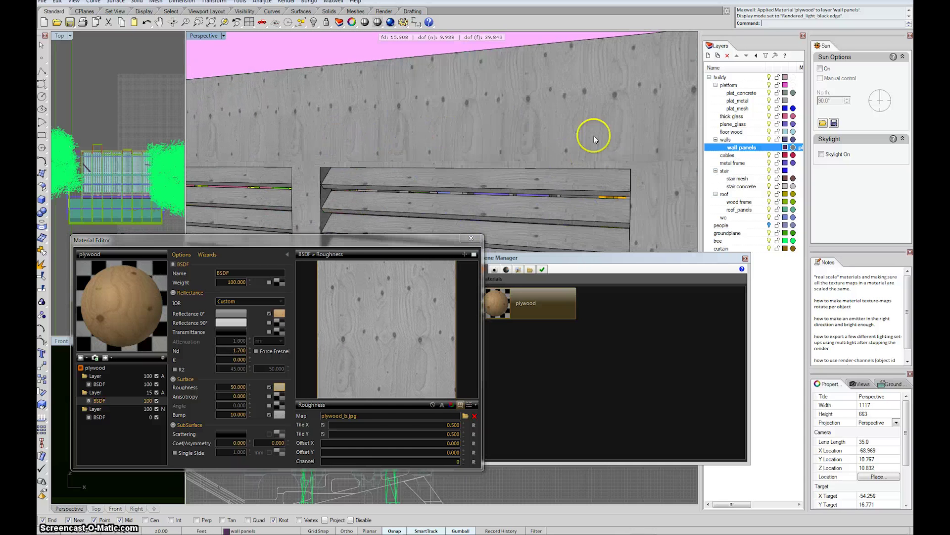
click(409, 425)
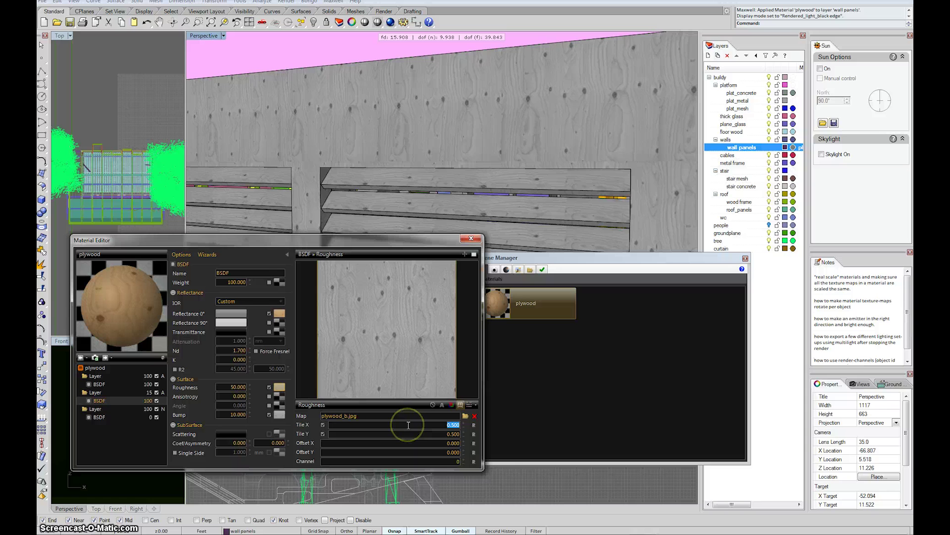
text(2)
key(Tab)
text(2)
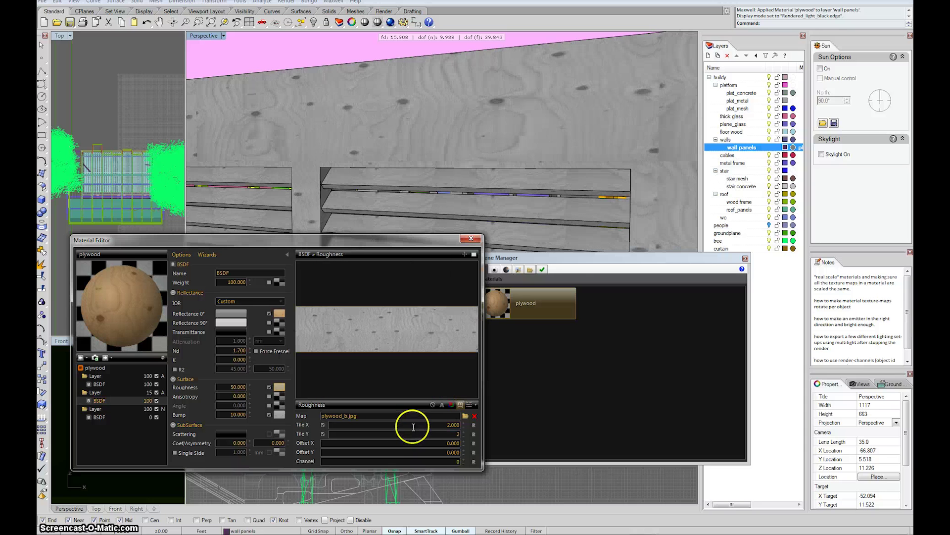
click(413, 425)
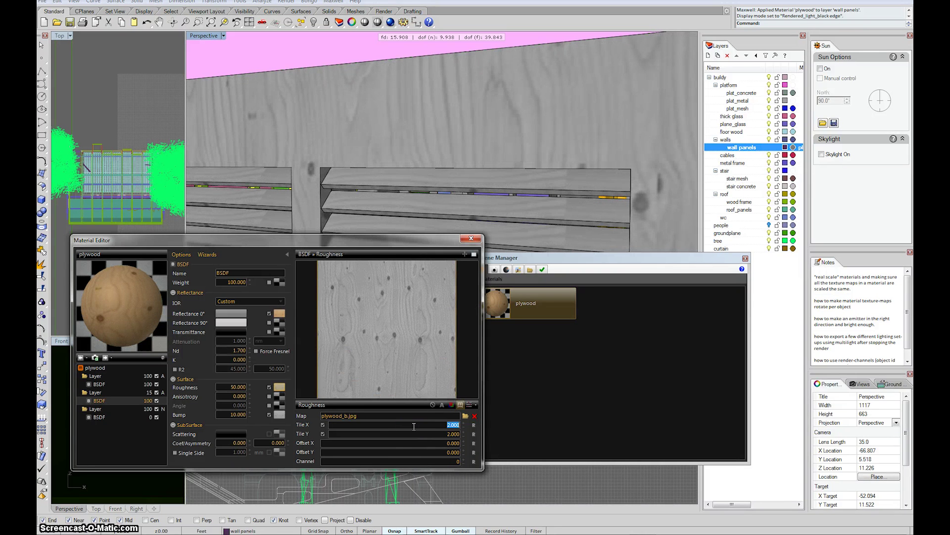
text(1)
click(414, 434)
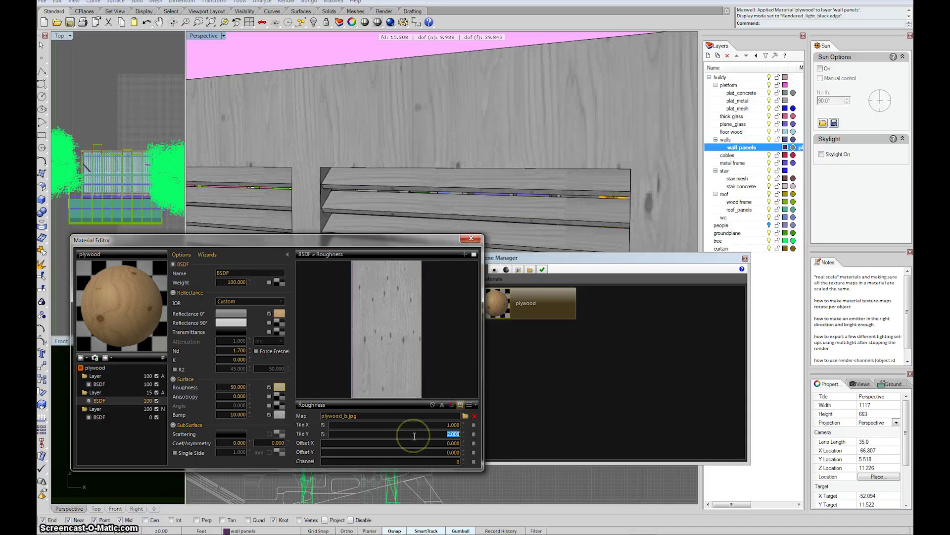
text(1)
click(415, 426)
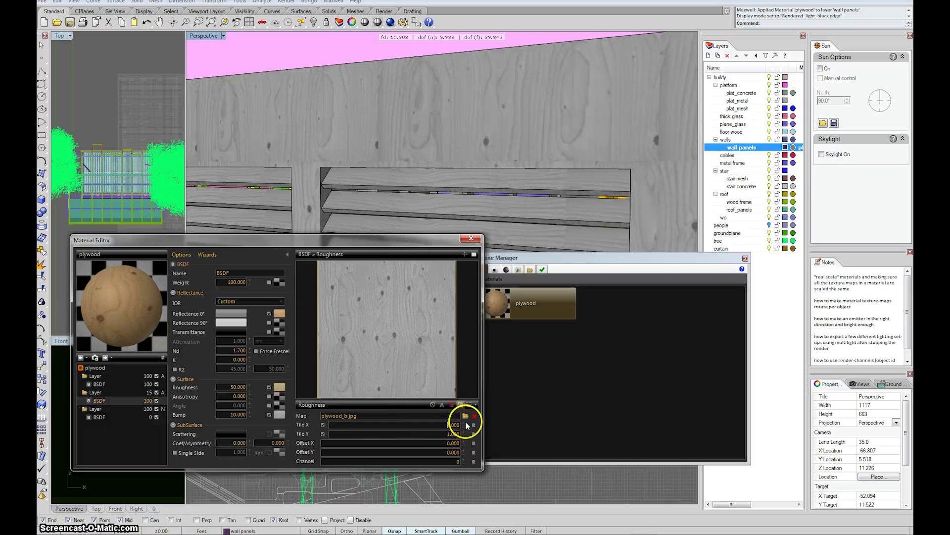
Test Tile X and Y at 1.100, reset both to 1.000, and display the Reflectance 0° map.
click(463, 424)
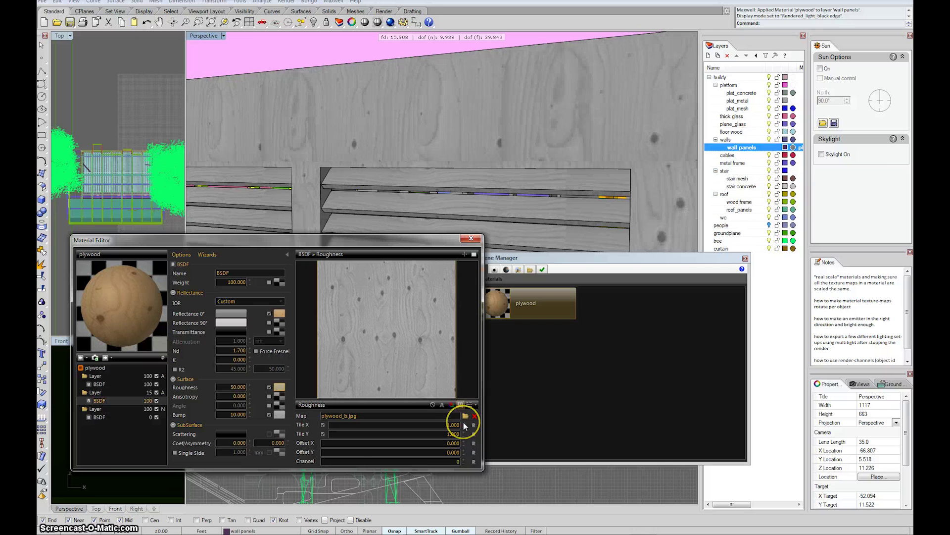
click(464, 428)
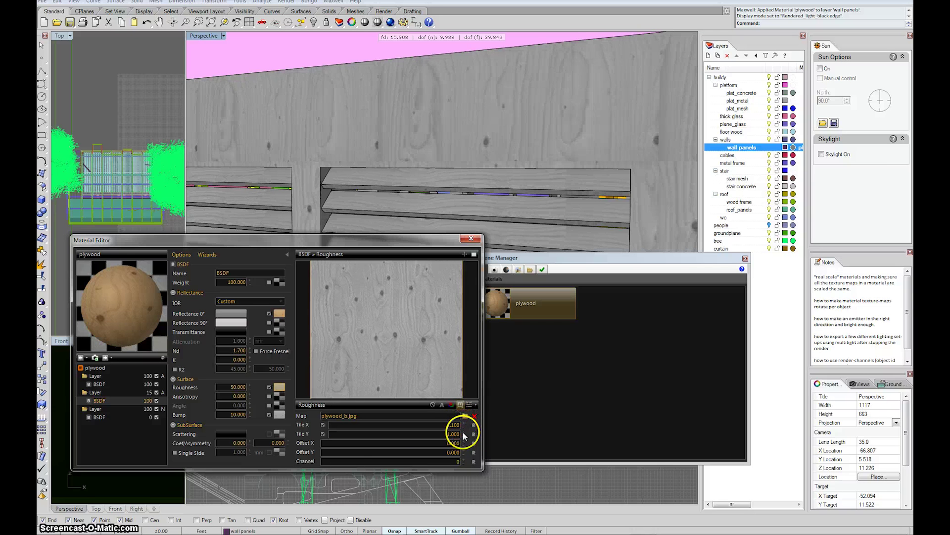
click(462, 433)
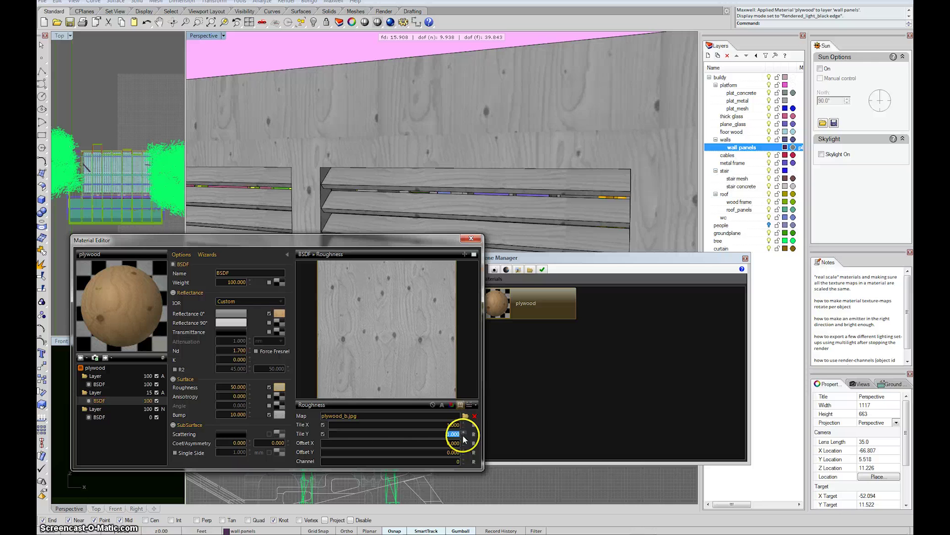
click(463, 432)
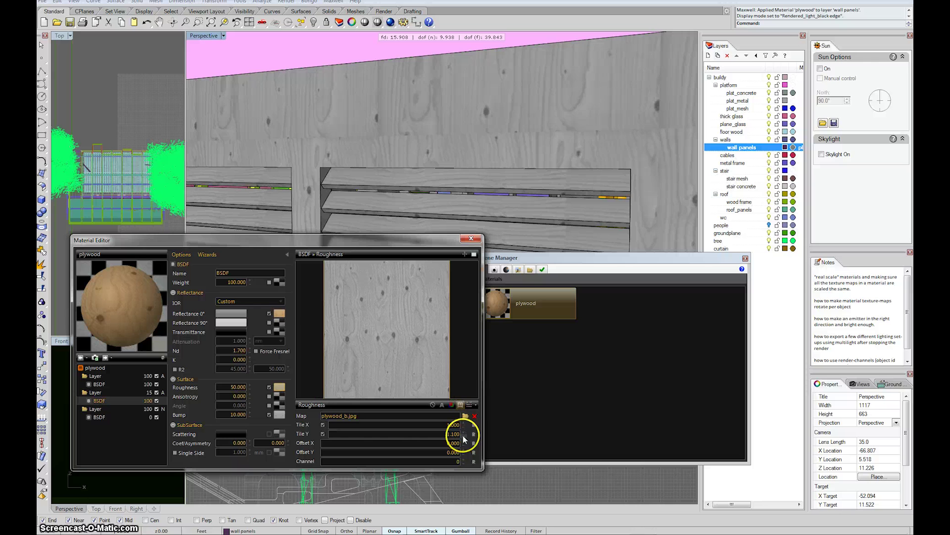
click(281, 315)
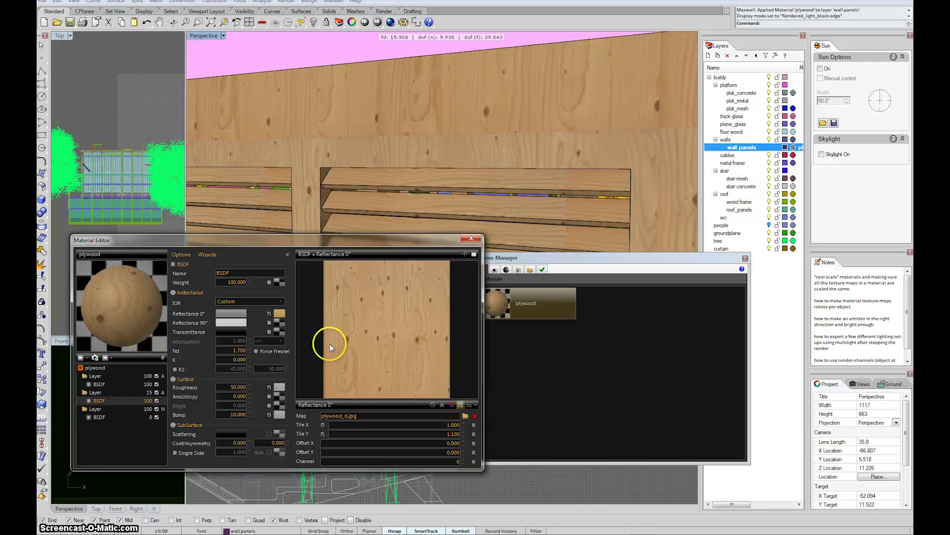
click(464, 436)
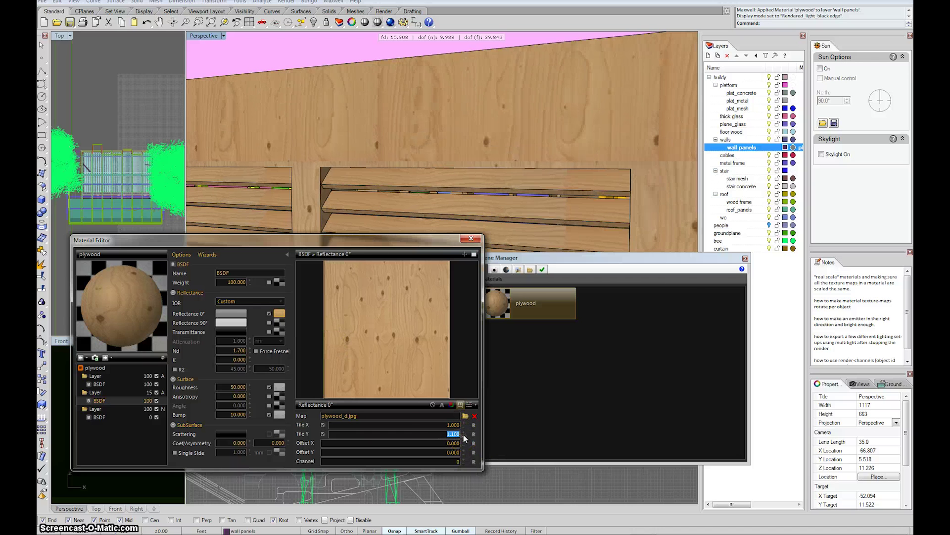
click(281, 388)
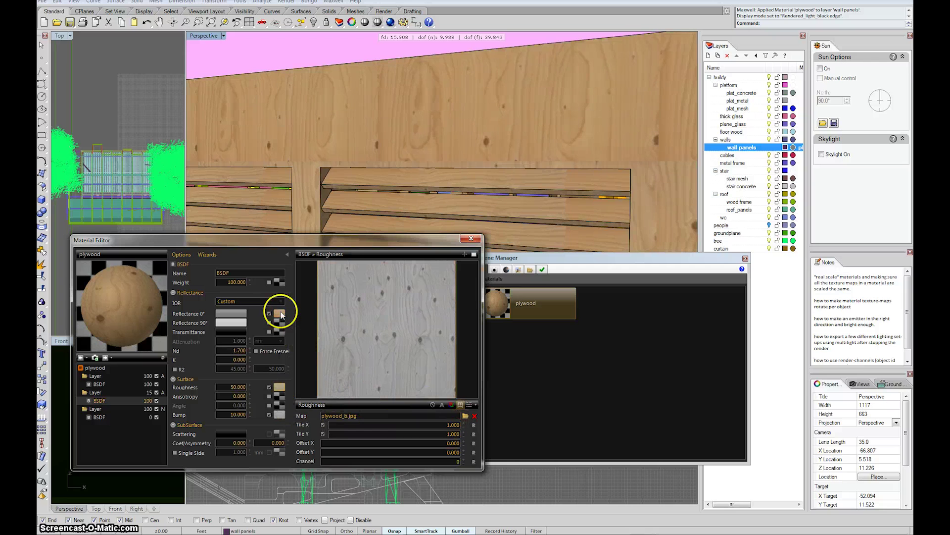
click(280, 312)
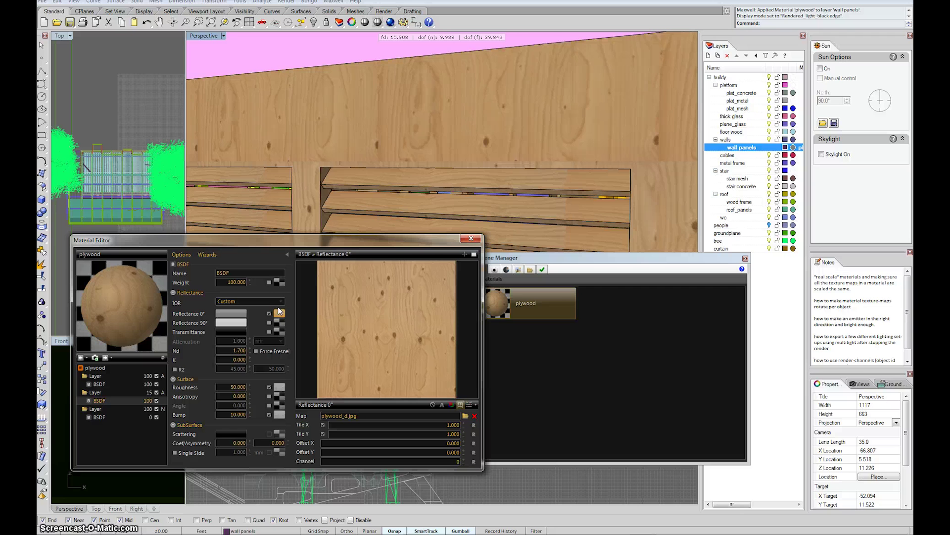
drag(344, 235, 352, 275)
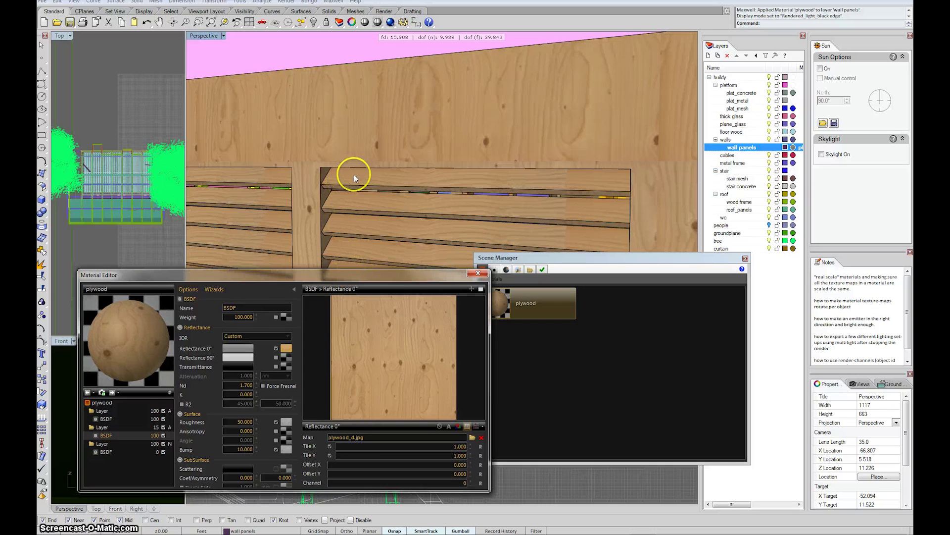
Orbit around the louvred wall and select a wall panel.
mouse_move(354, 174)
right_down()
mouse_move(375, 168)
mouse_move(352, 172)
right_up()
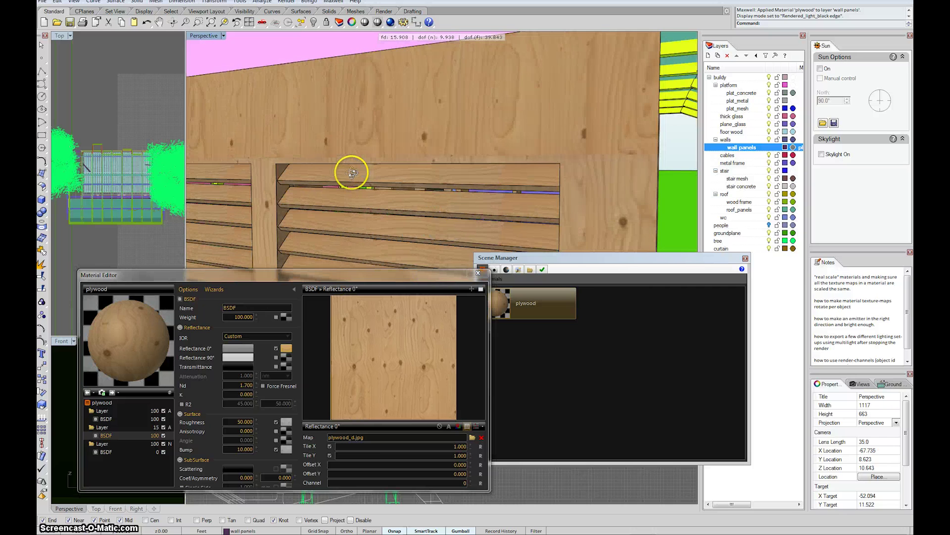
scroll(351, 173, down, 4)
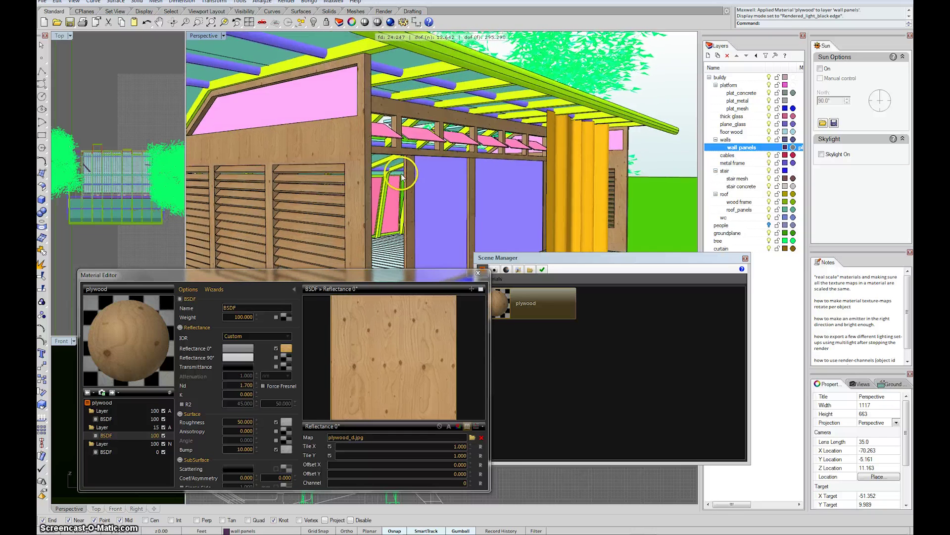
scroll(384, 177, down, 3)
scroll(341, 211, up, 8)
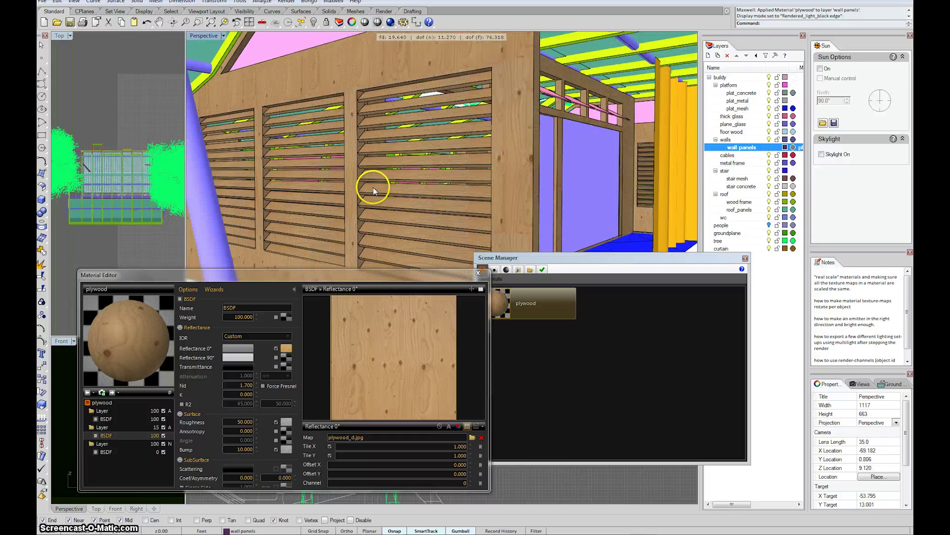
right_drag(373, 187, 374, 194)
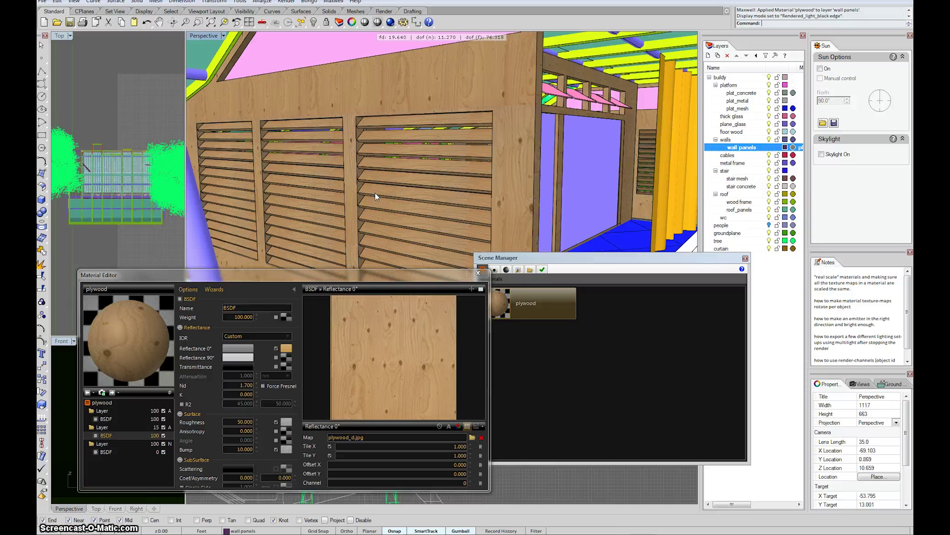
right_drag(484, 176, 482, 168)
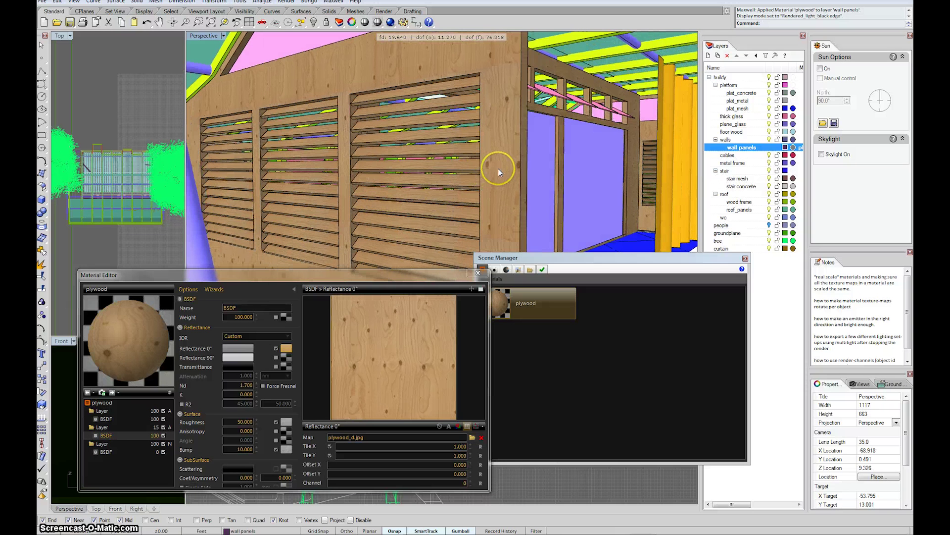
click(498, 169)
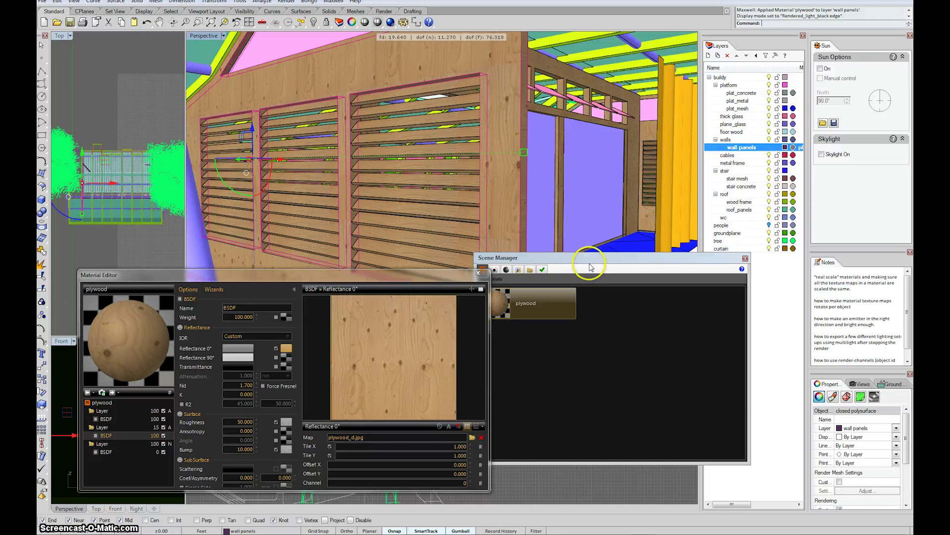
Move the Scene Manager aside and enlarge the object properties area.
drag(590, 260, 611, 286)
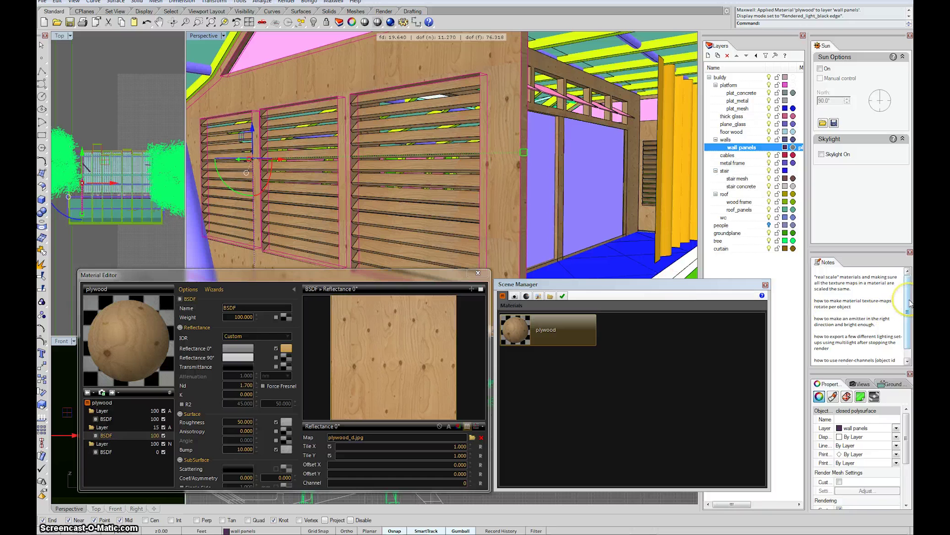
drag(909, 303, 908, 312)
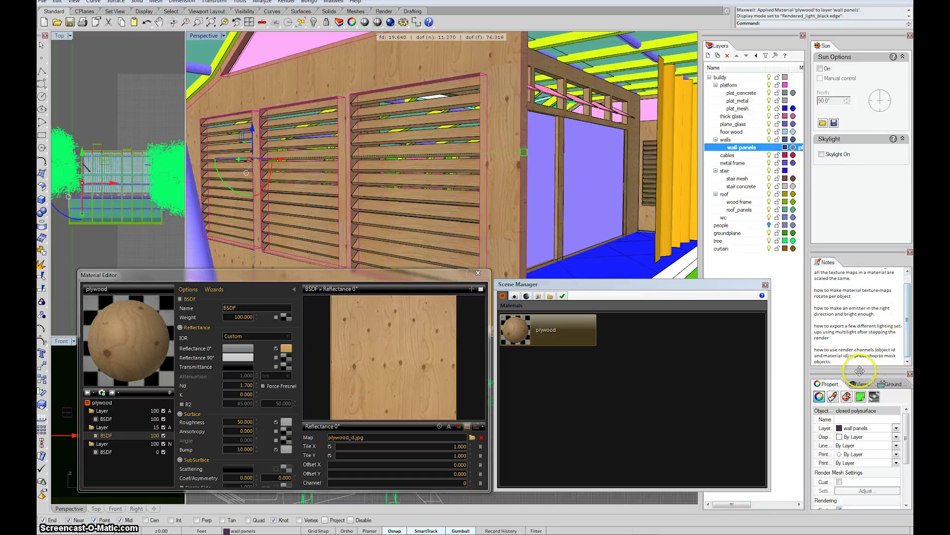
drag(860, 369, 863, 359)
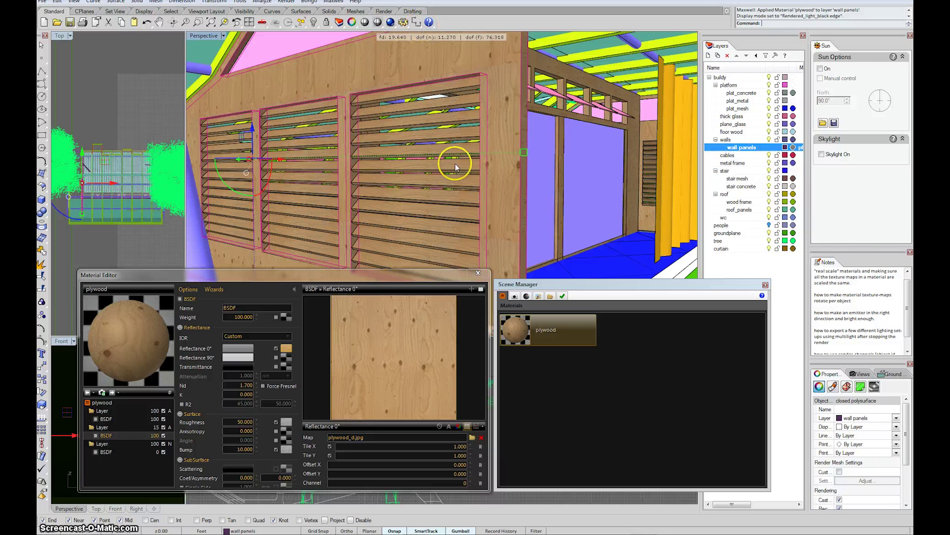
right_drag(467, 115, 490, 129)
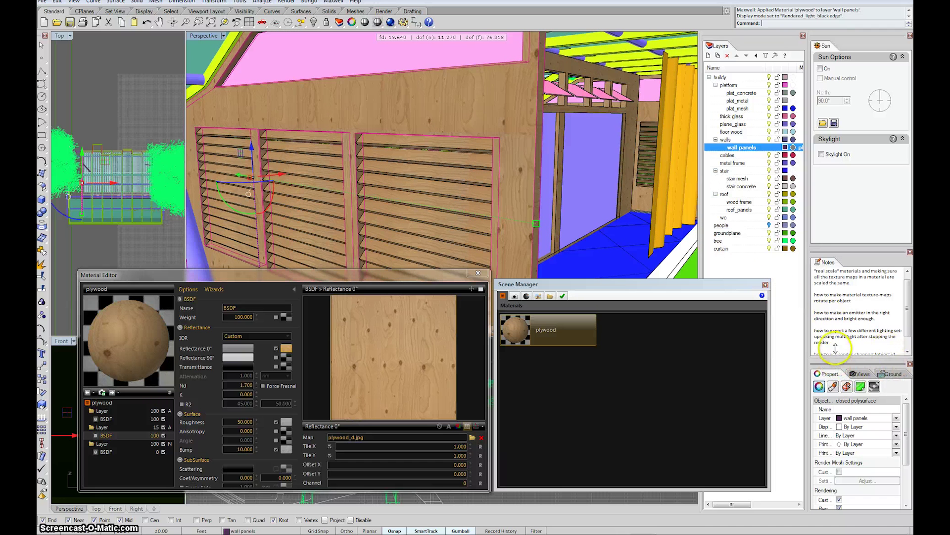
drag(835, 363, 836, 329)
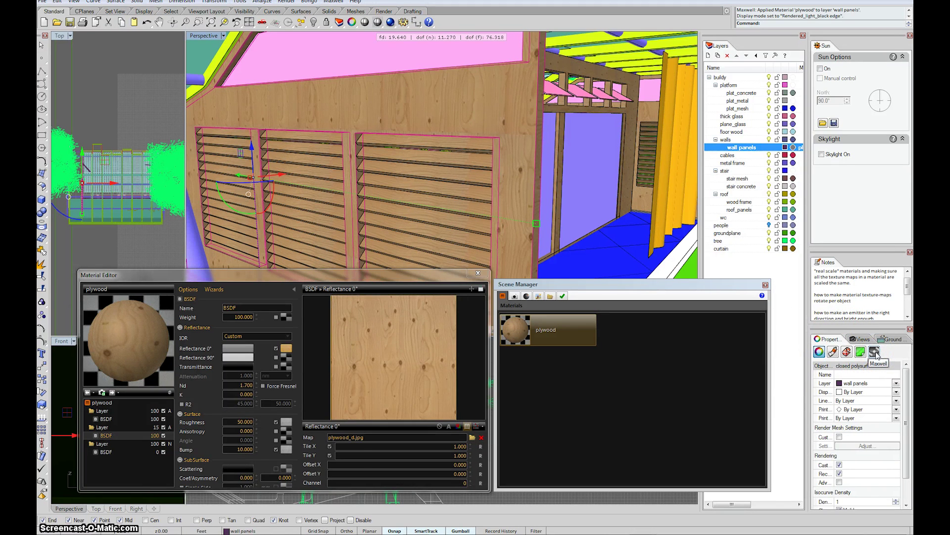
Set the wall panel's Maxwell Real Scale Texture Control x-axis rotation to 90.
click(875, 352)
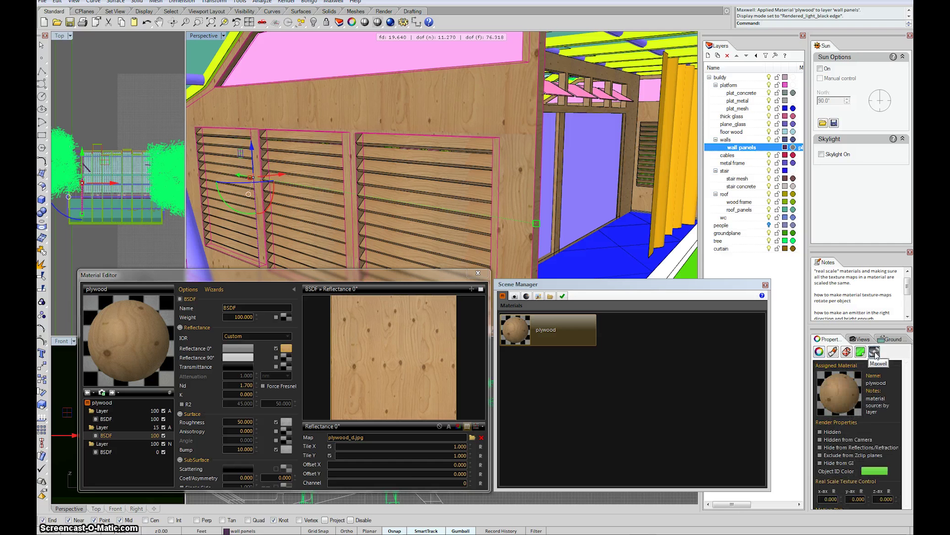
click(798, 354)
scroll(909, 409, down, 1)
drag(909, 409, 908, 427)
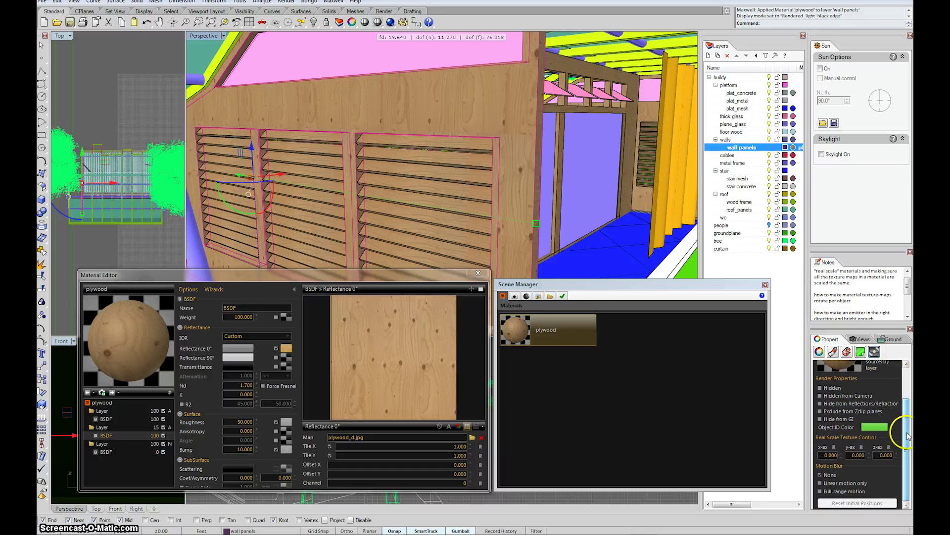
click(825, 453)
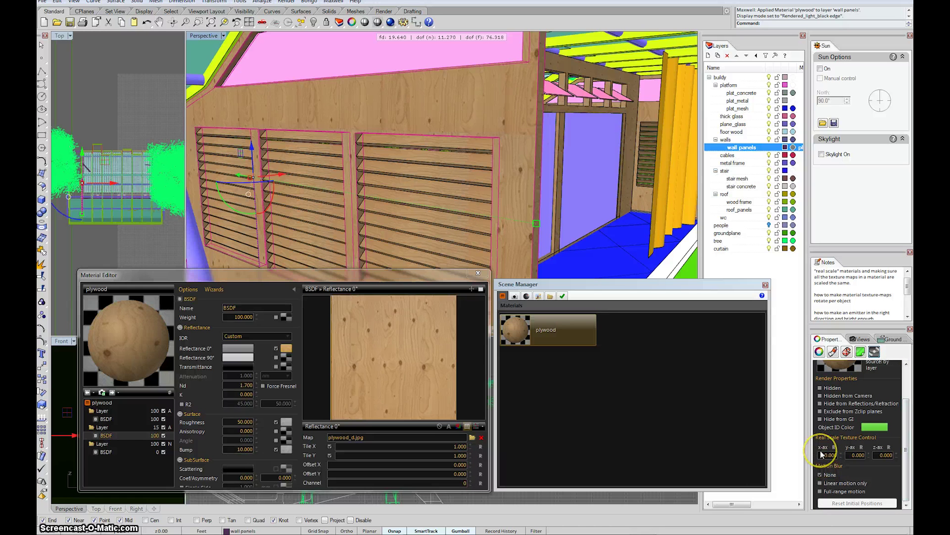
click(890, 448)
click(860, 456)
click(842, 452)
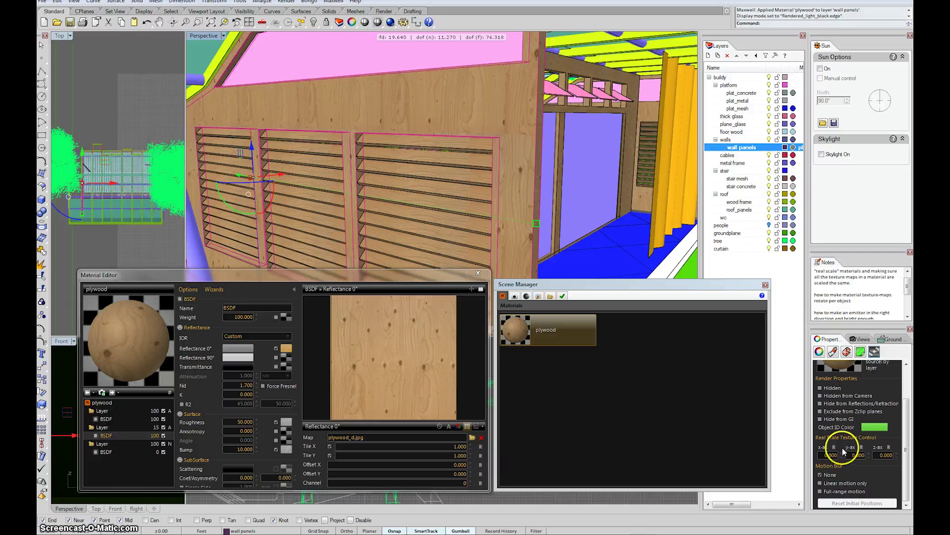
text(90)
key(Return)
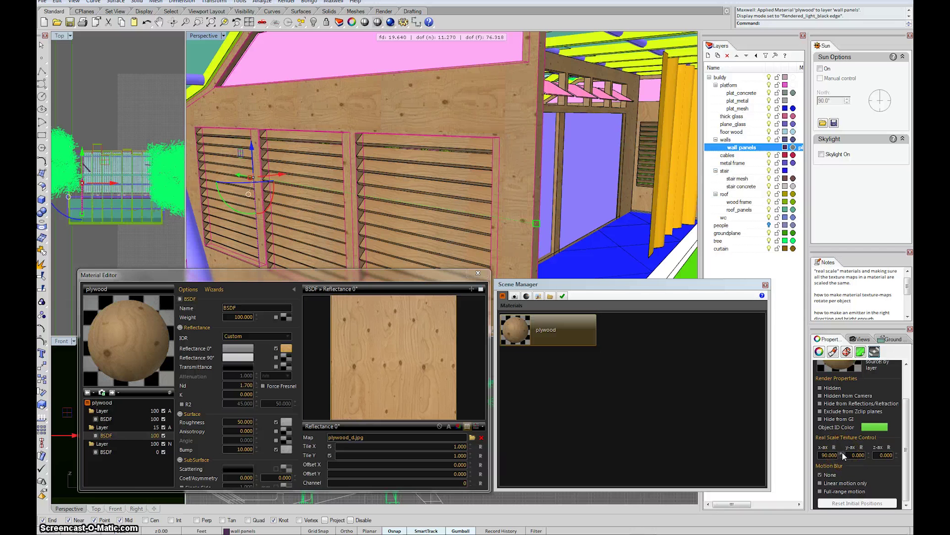
click(843, 454)
scroll(384, 75, up, 10)
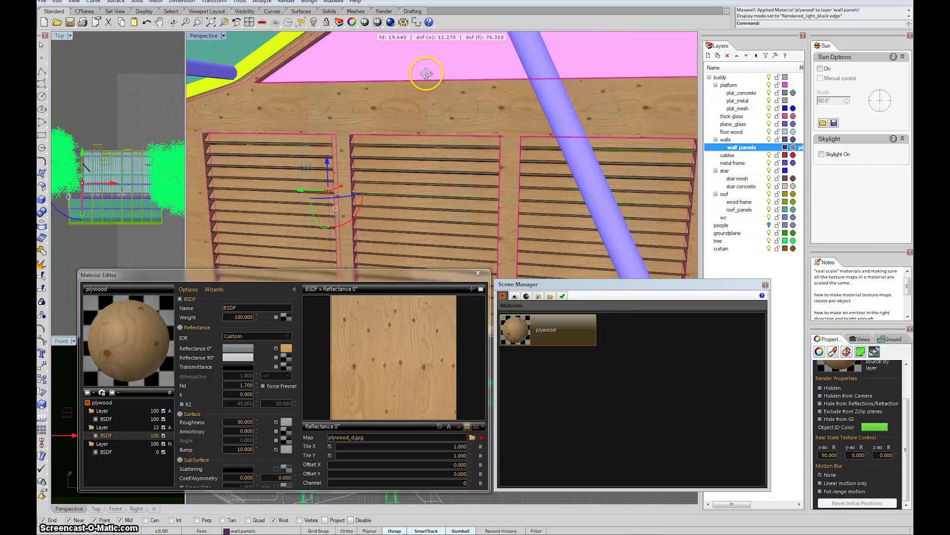
scroll(411, 94, up, 2)
scroll(423, 94, down, 4)
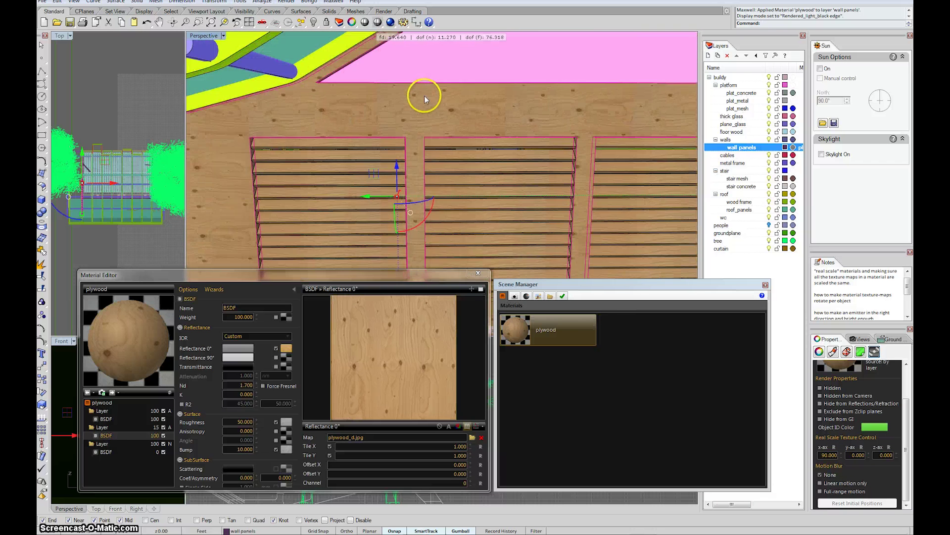
scroll(424, 91, up, 1)
scroll(423, 89, down, 4)
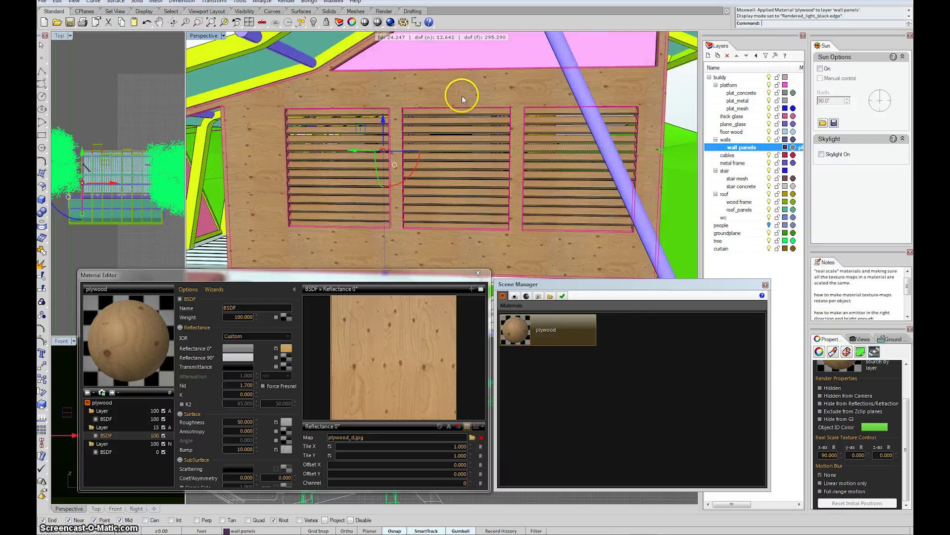
right_drag(461, 97, 435, 96)
scroll(476, 123, up, 5)
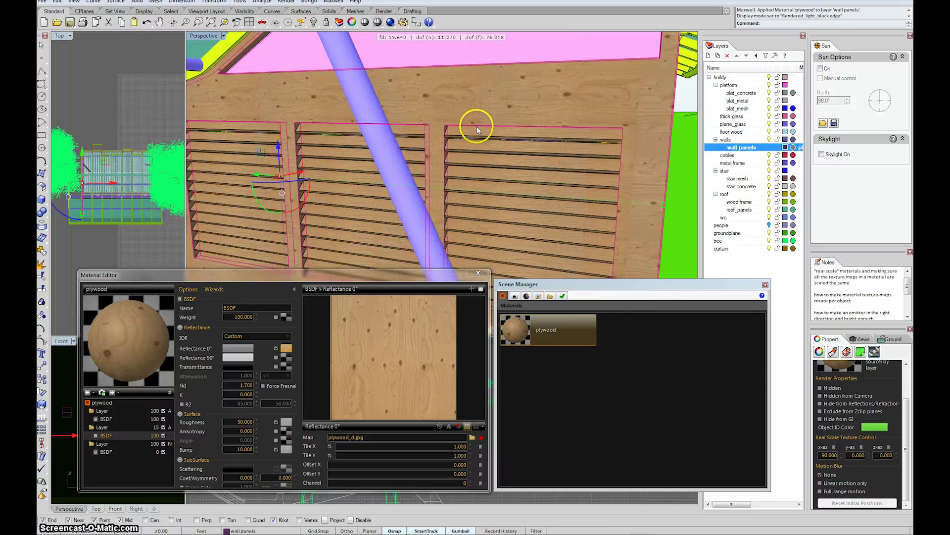
scroll(552, 156, down, 3)
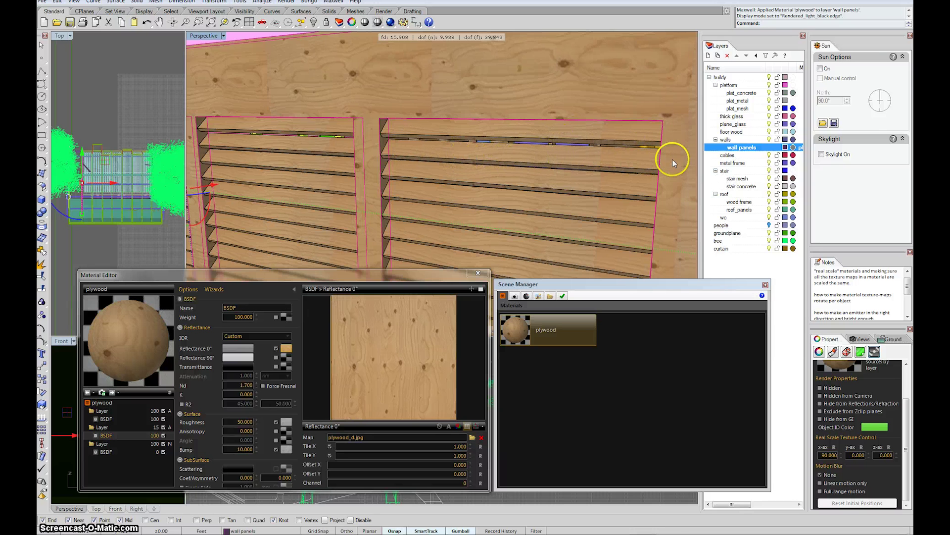
Select the louvre slats and check their Maxwell real-scale texture rotation, trying -90 on x-axis.
click(557, 137)
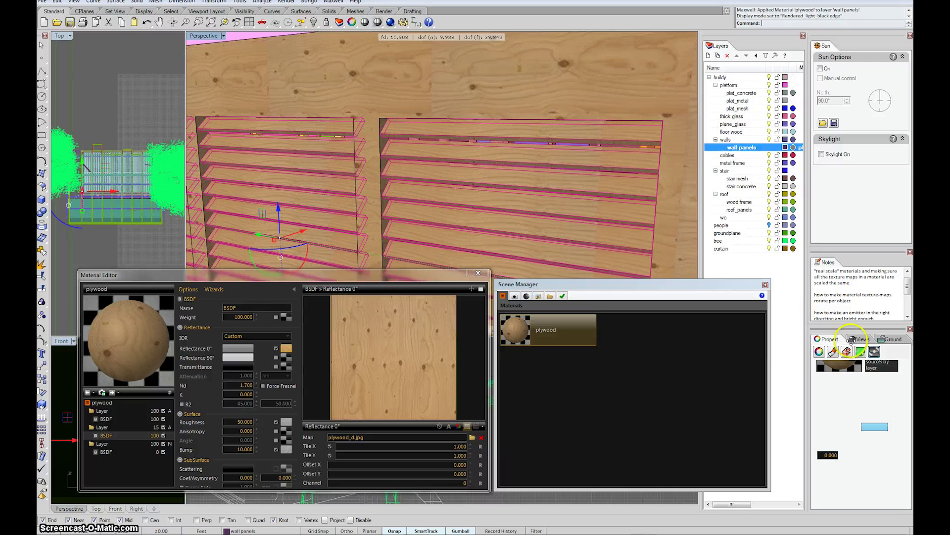
click(875, 352)
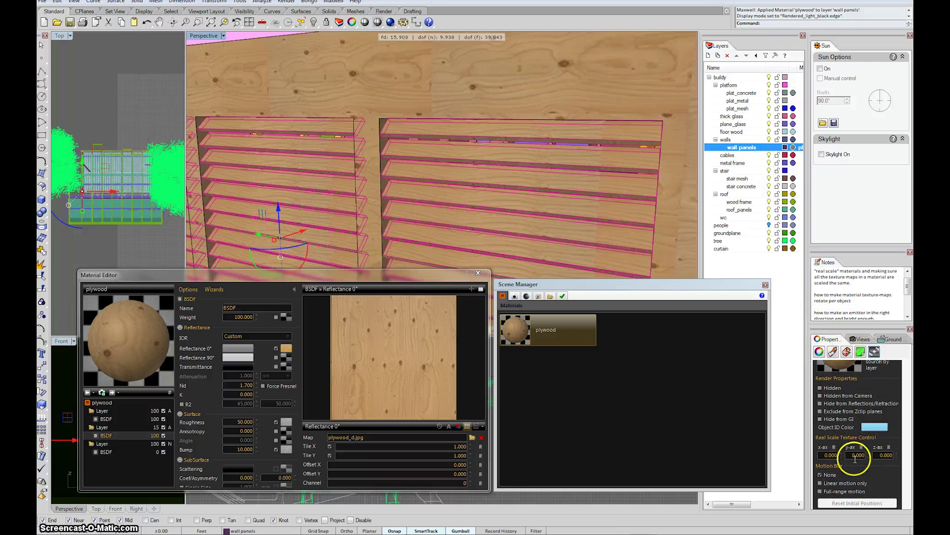
click(841, 456)
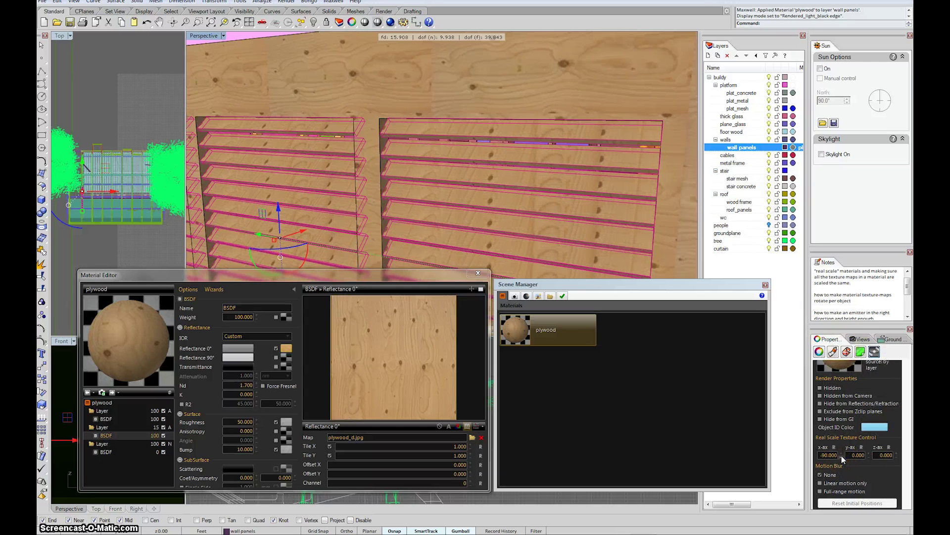
scroll(543, 155, down, 5)
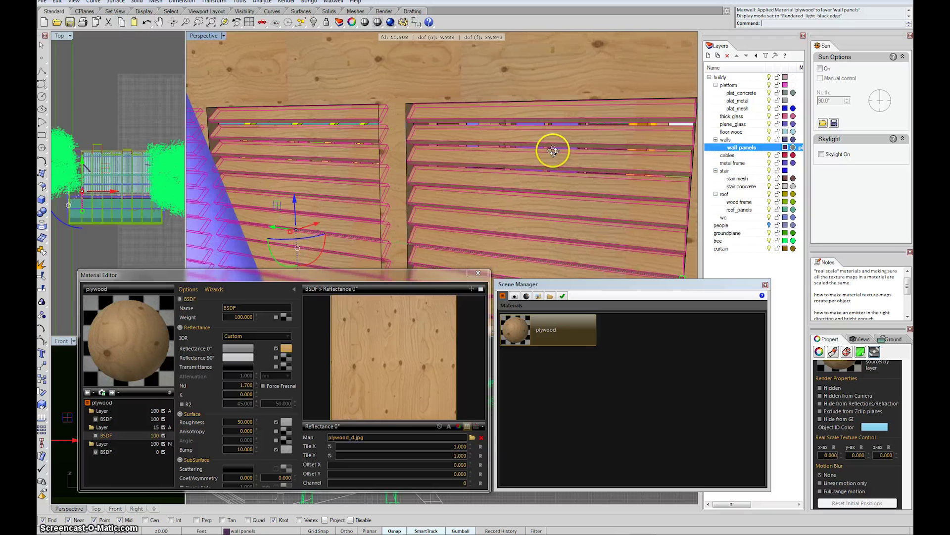
right_drag(546, 144, 492, 137)
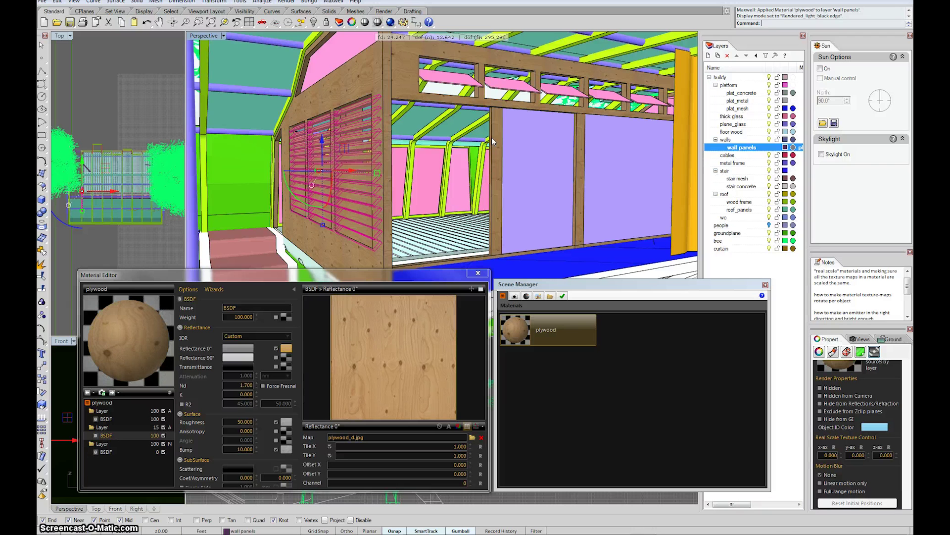
drag(417, 276, 445, 274)
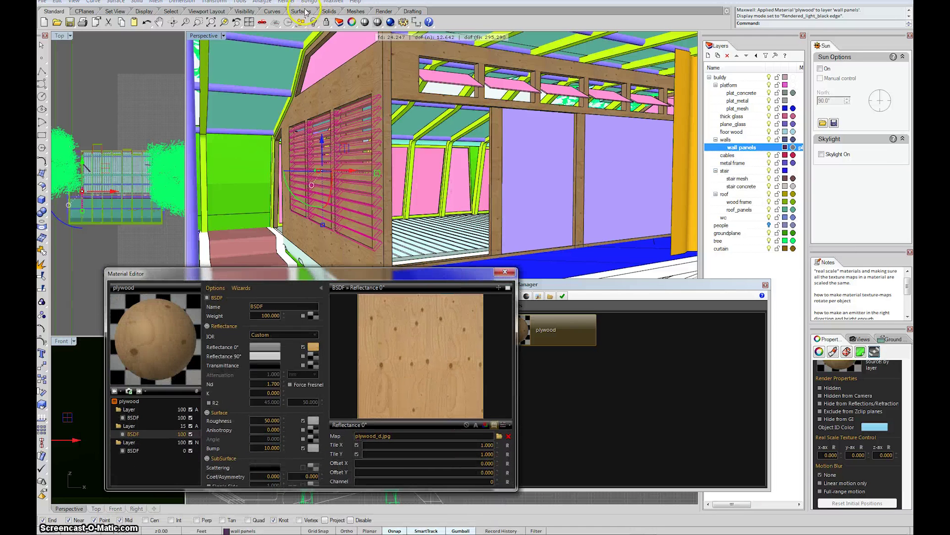